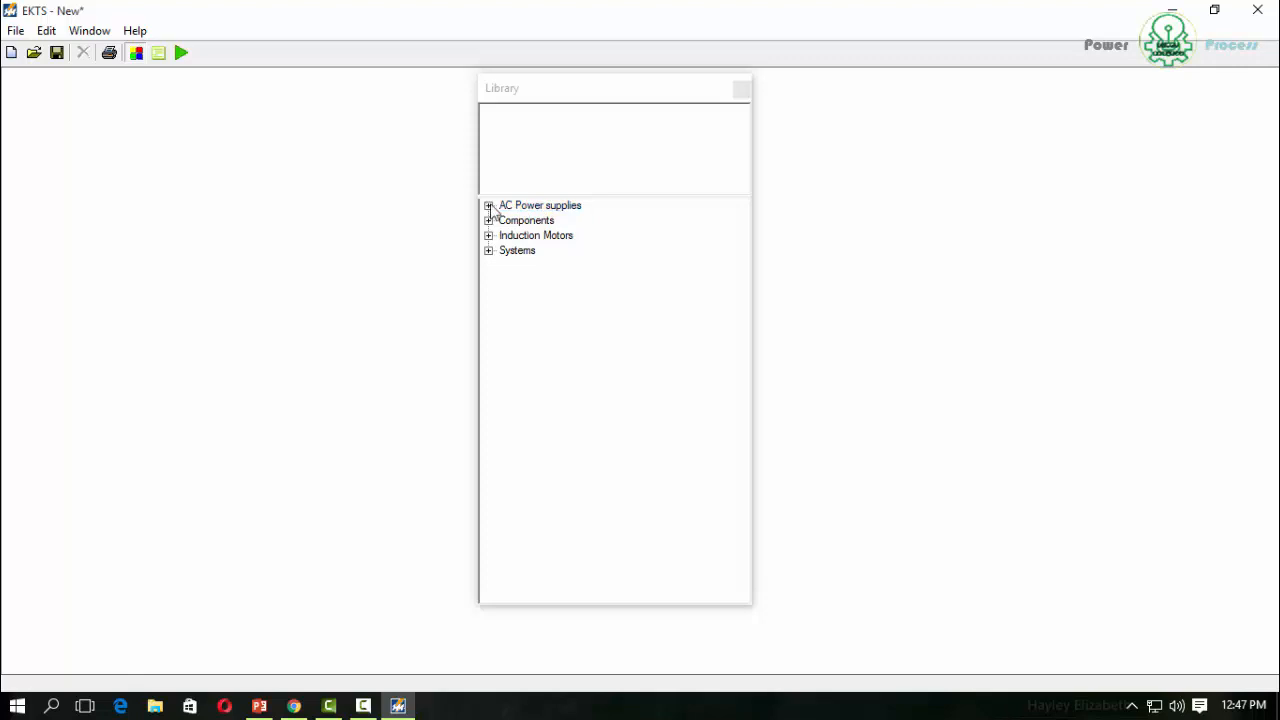
Add a 3-Phase Supply from the AC power supplies to the upper-left area of the drawing.
left_click(489, 206)
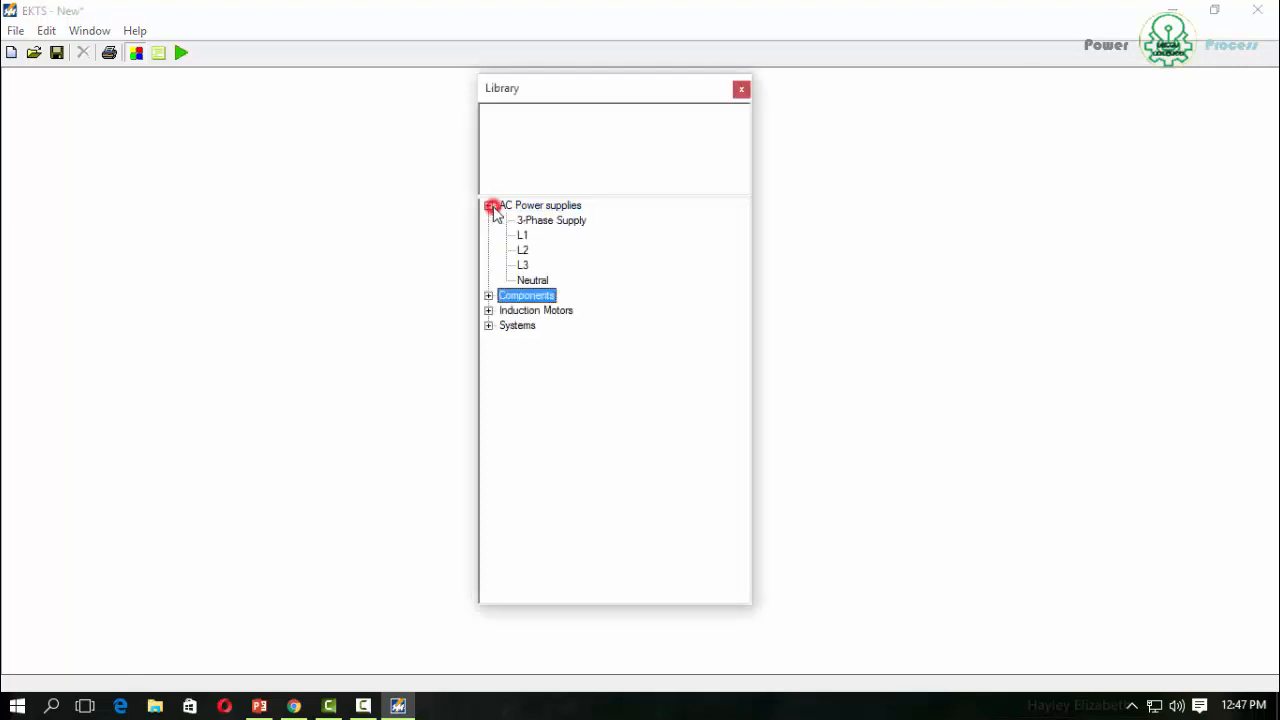
left_click(560, 221)
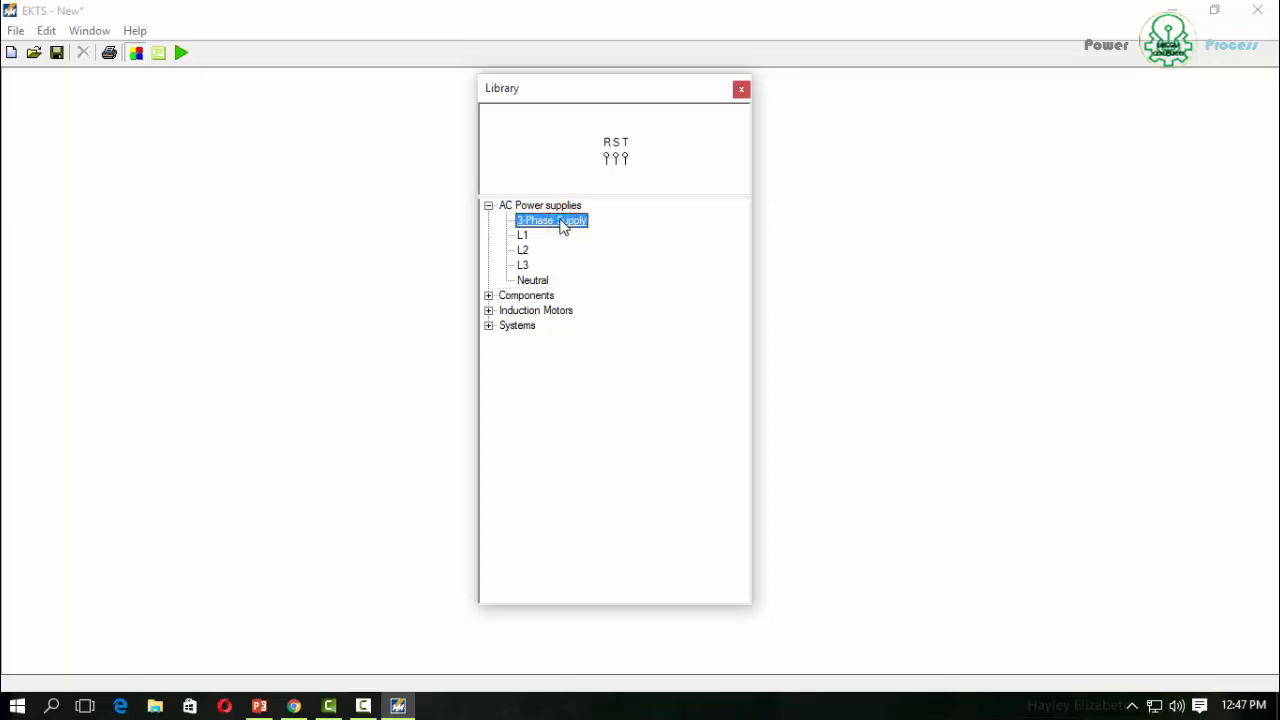
double_click(561, 221)
left_click_drag(30, 105, 89, 173)
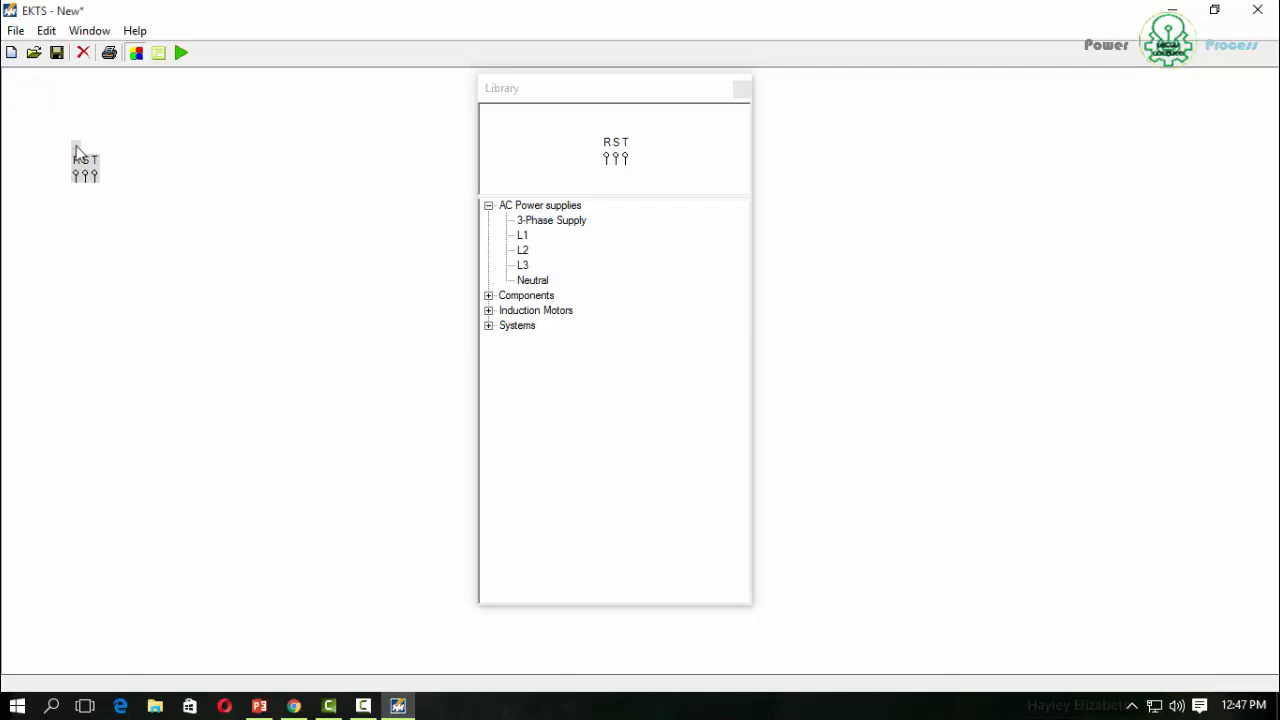
left_click(74, 146)
left_click(125, 167)
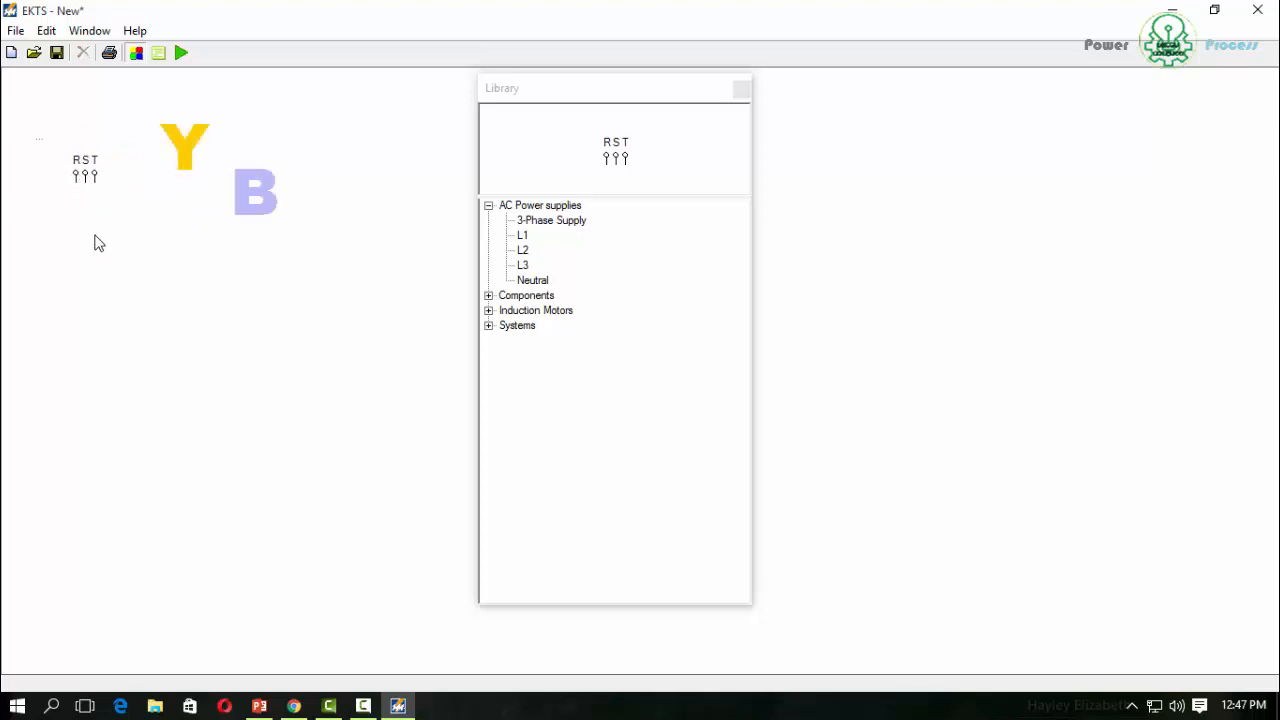
left_click(76, 172)
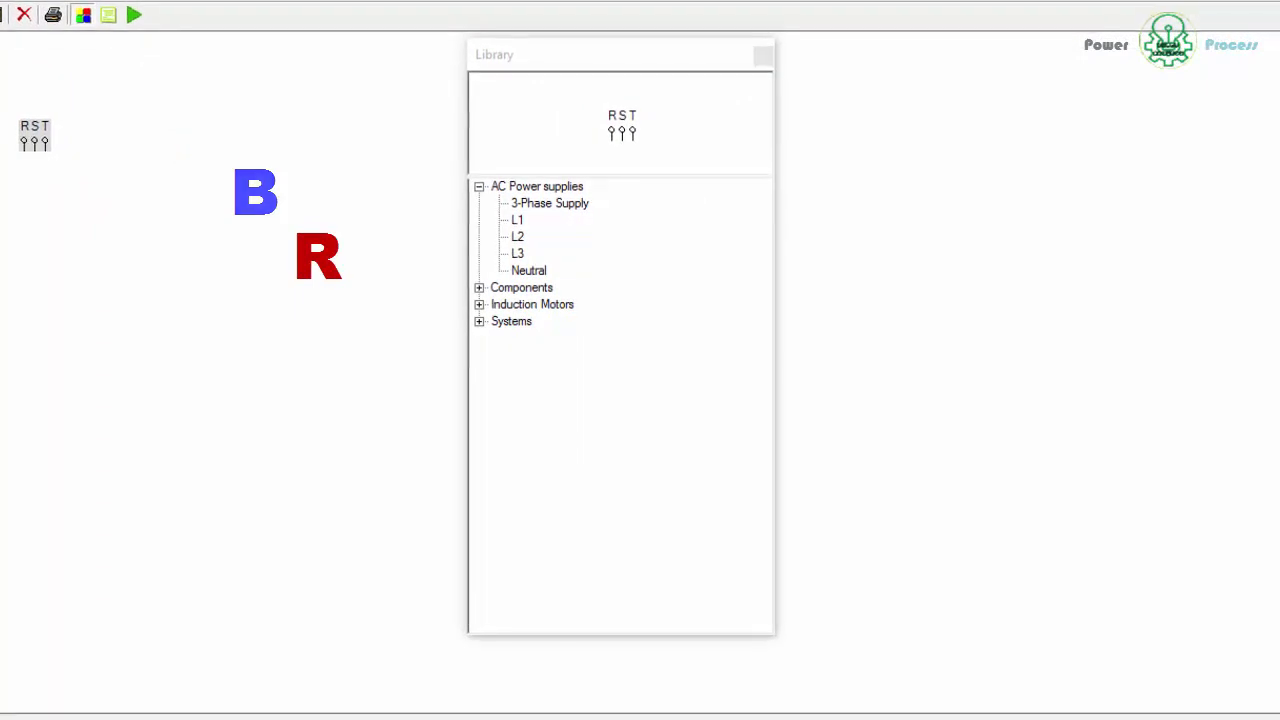
left_click_drag(28, 132, 19, 131)
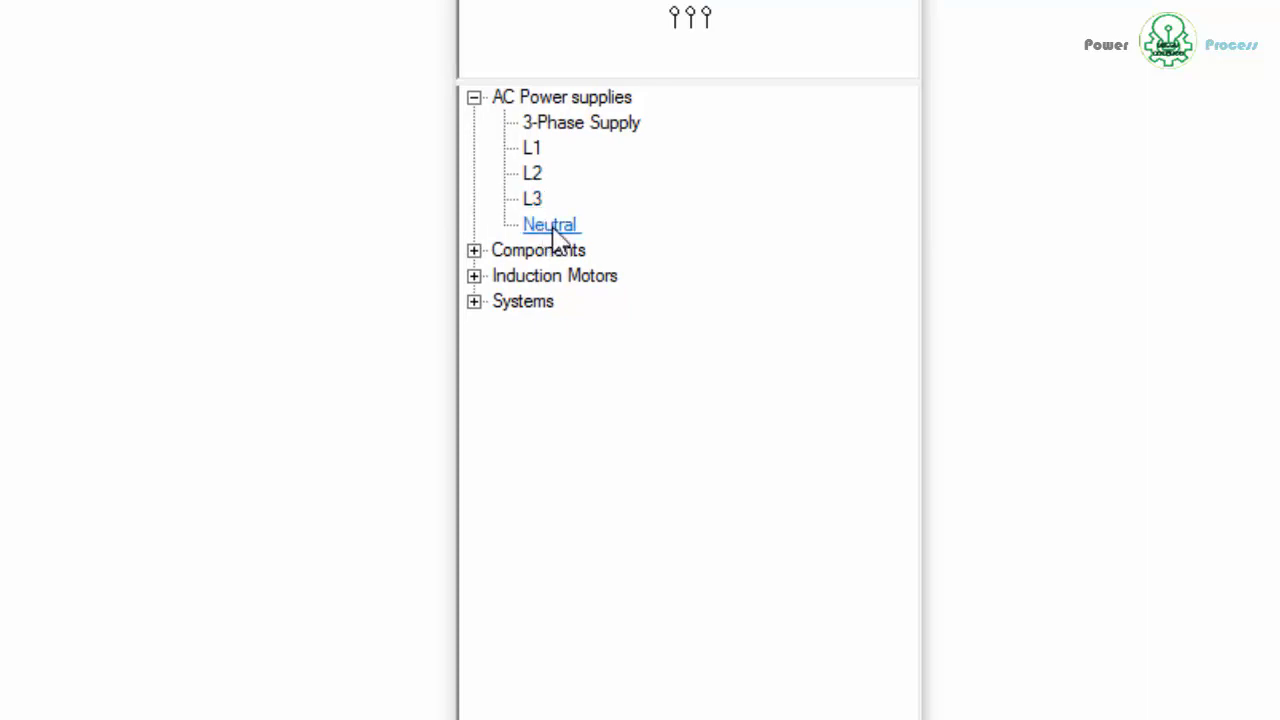
Add the L1 supply, clear the library out of the way, and place L1 beside the 3-phase supply.
left_click(523, 152)
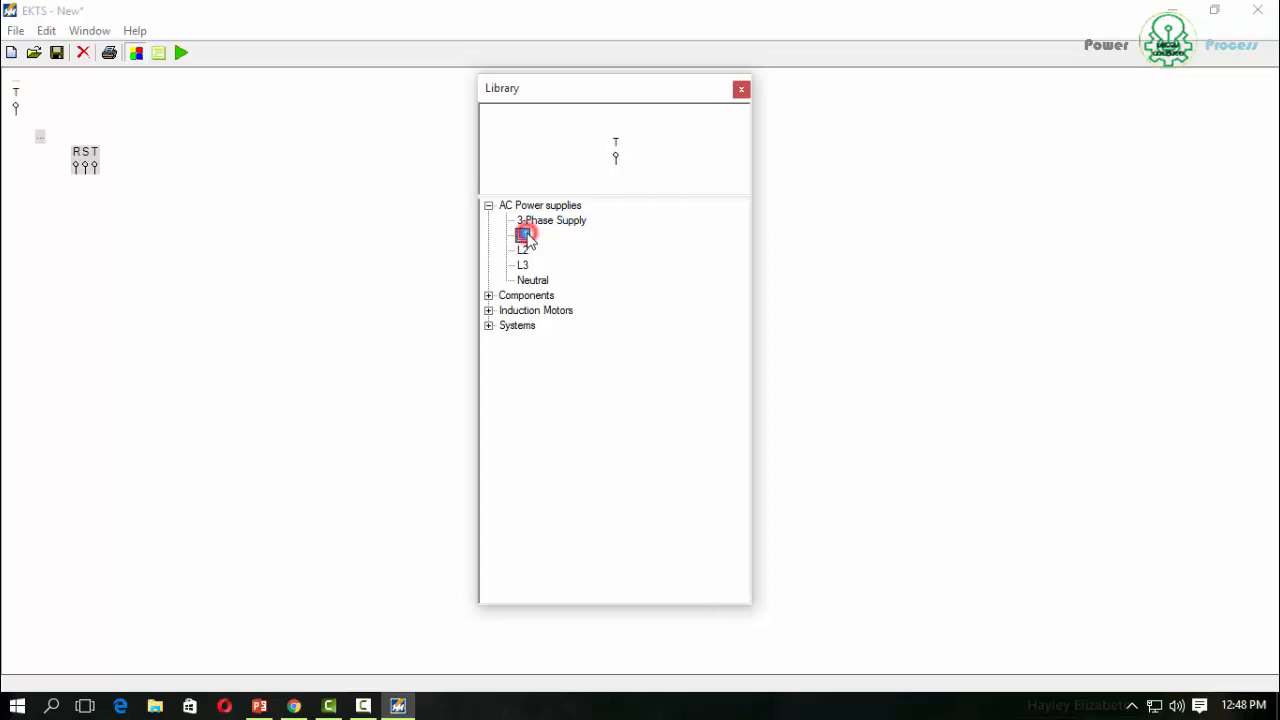
left_click_drag(14, 90, 86, 100)
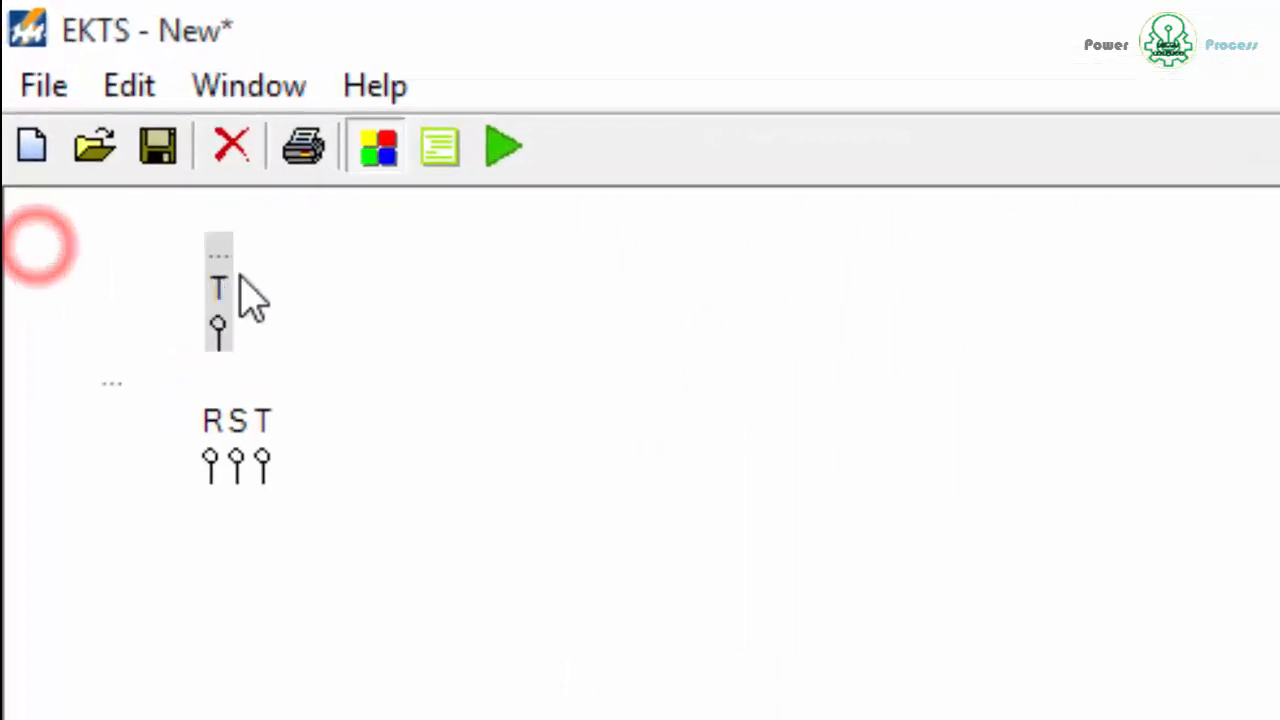
left_click_drag(571, 91, 858, 128)
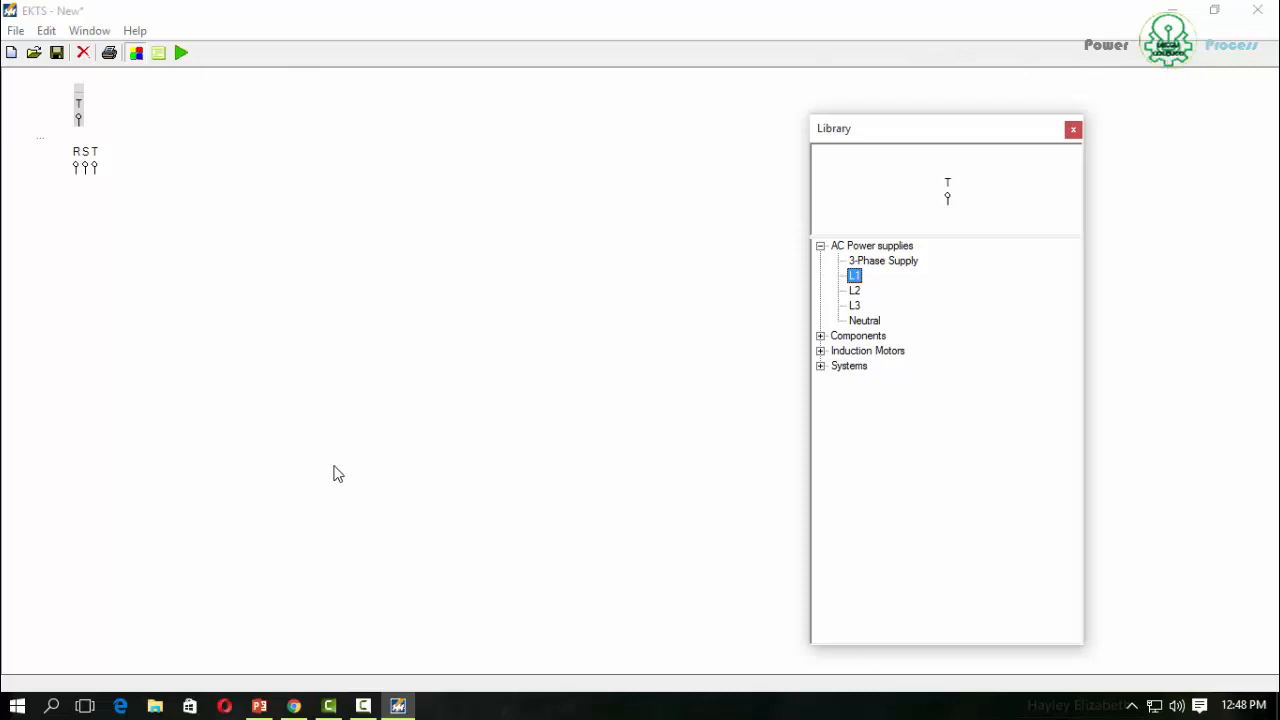
left_click_drag(214, 203, 112, 210)
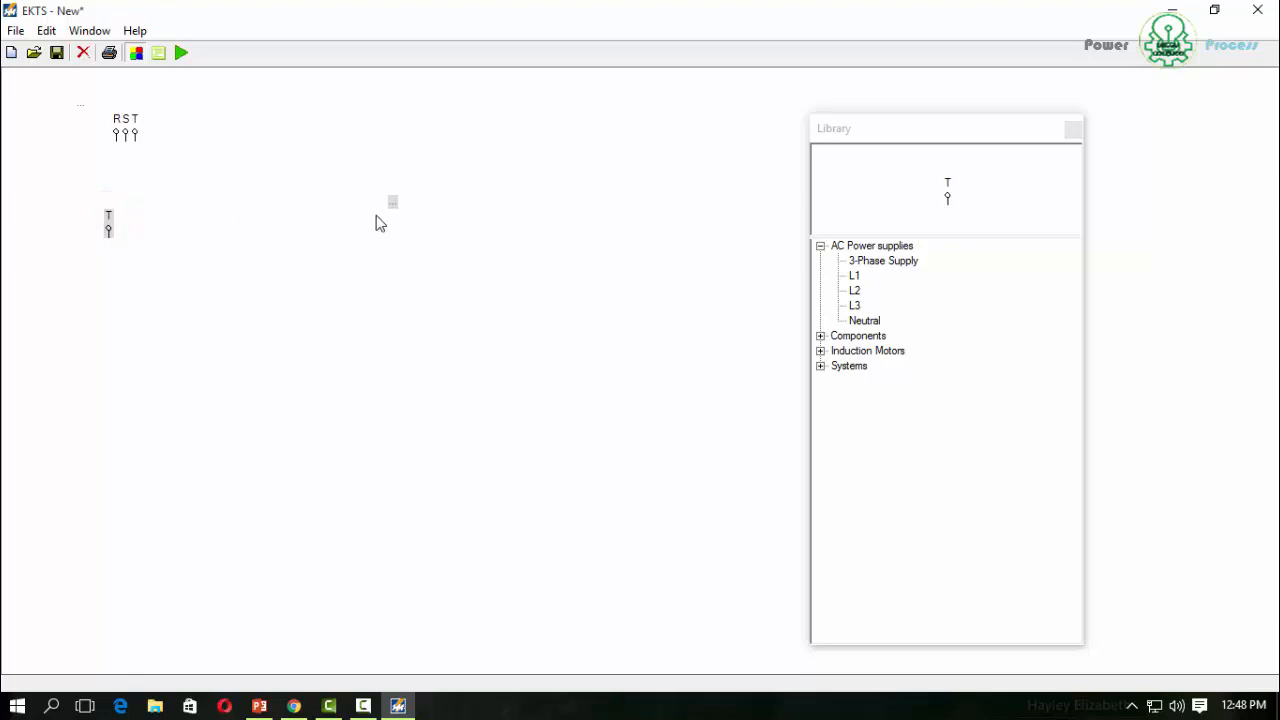
left_click(149, 228)
mouse_move(109, 224)
left_mouse_down()
mouse_move(271, 186)
mouse_move(243, 135)
mouse_move(249, 151)
left_mouse_up()
Label the L1 supply as B.
double_click(244, 116)
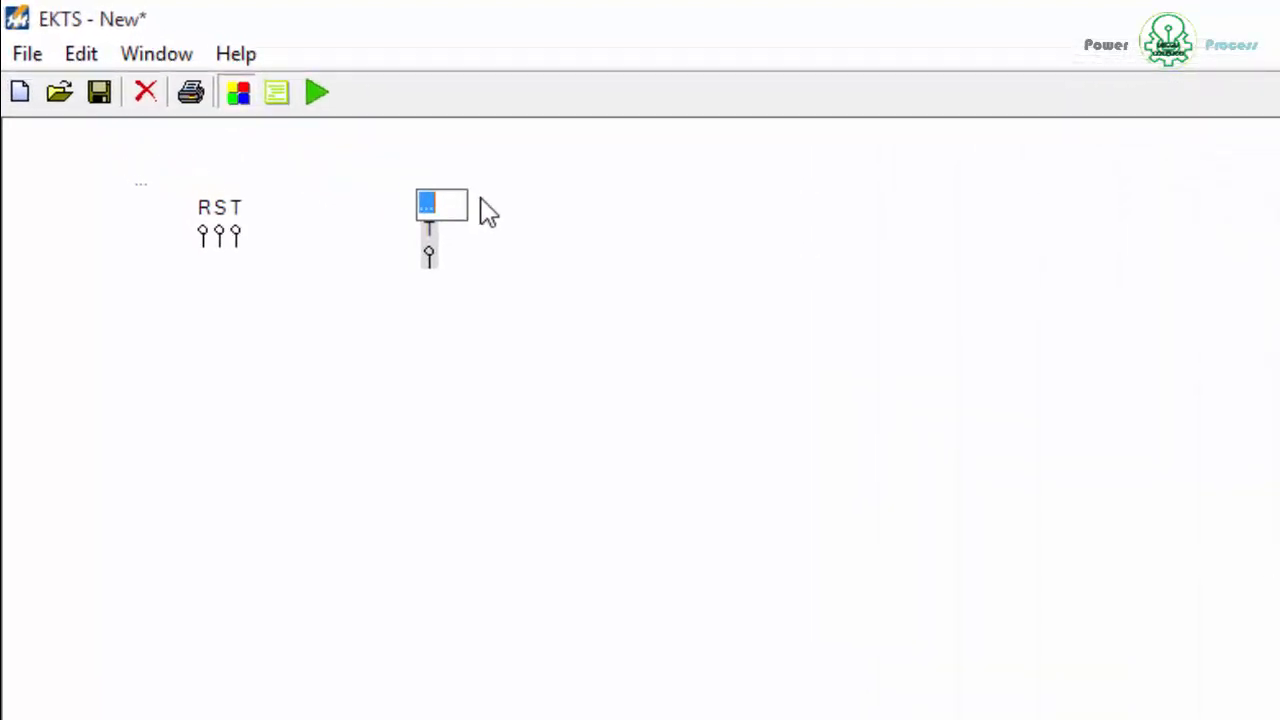
type("b")
left_click(580, 182)
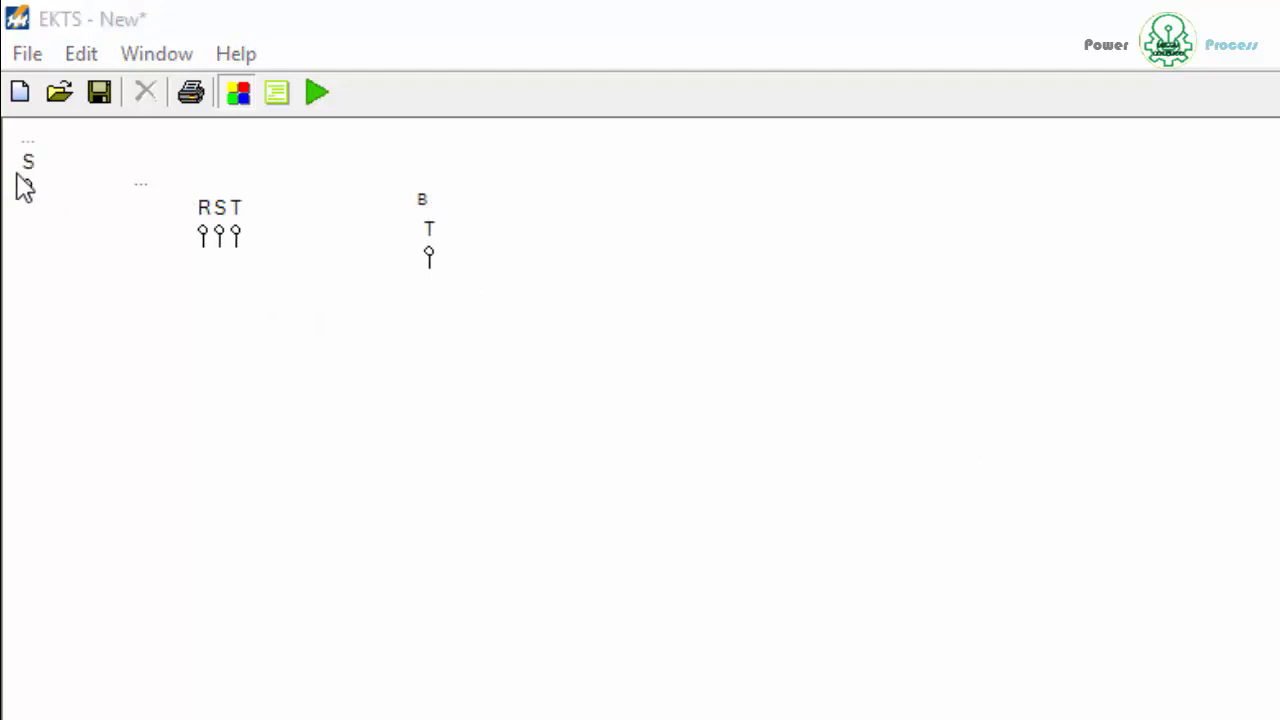
Place the L2 supply beside the supply labelled B and label it Y.
left_click_drag(25, 158, 517, 251)
left_click(514, 243)
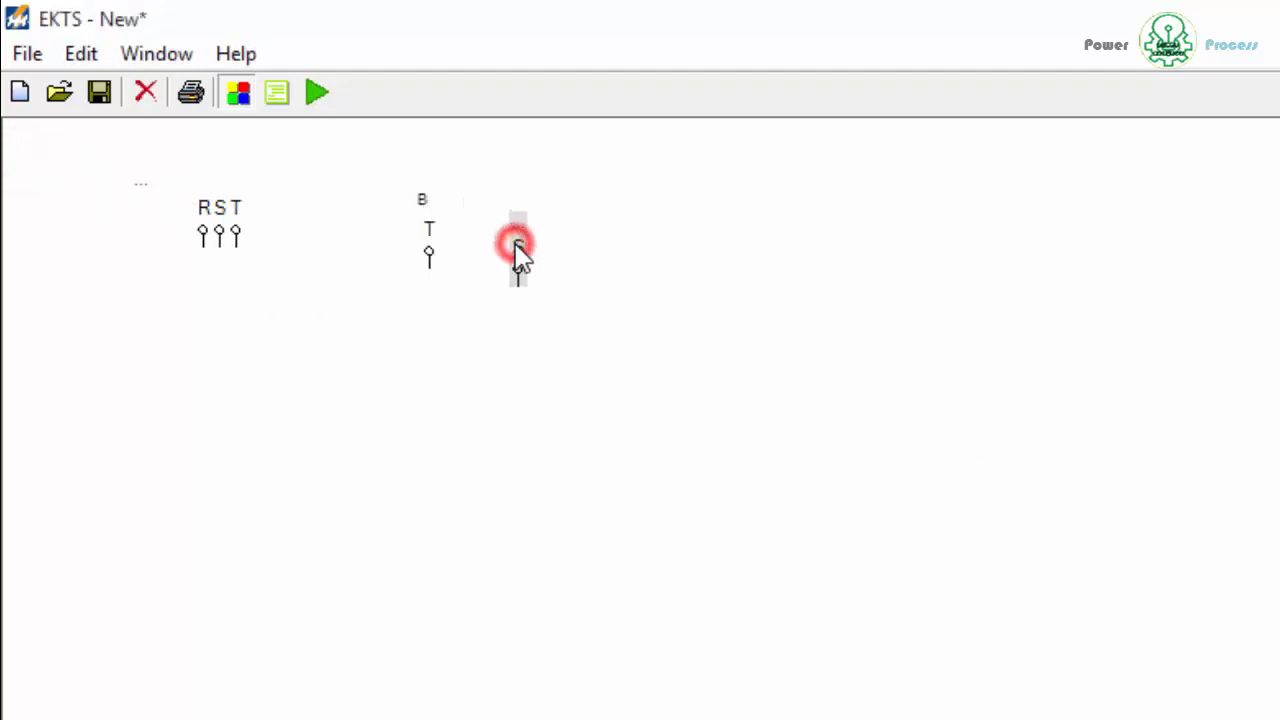
double_click(515, 220)
type("y")
left_click(592, 282)
left_click_drag(519, 272, 480, 260)
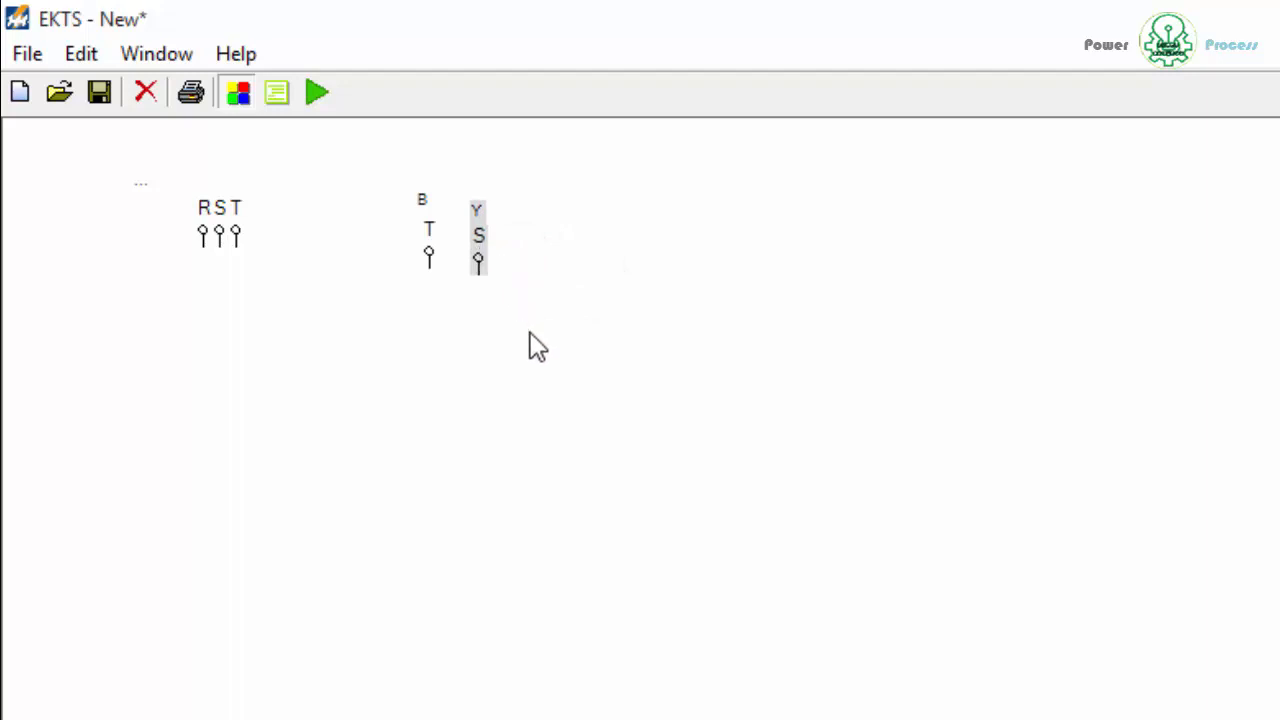
Add the L3 supply beside the one labelled Y and label it R.
left_click(854, 306)
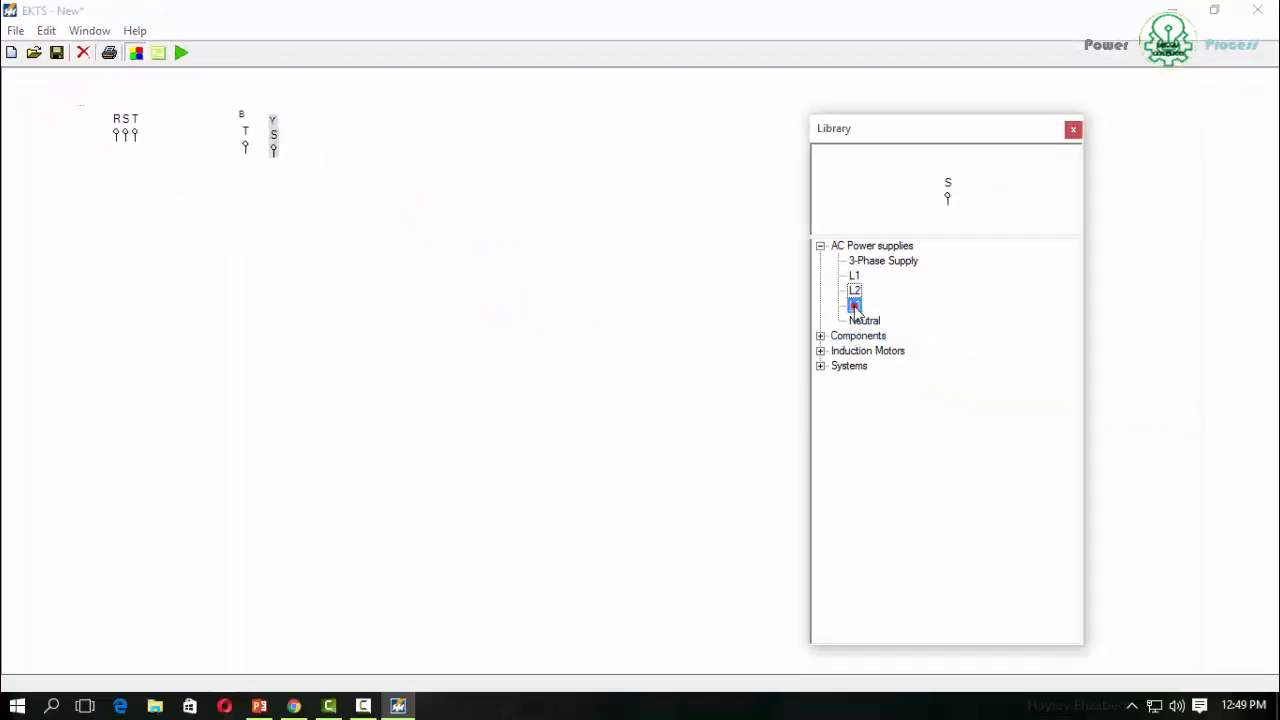
double_click(855, 306)
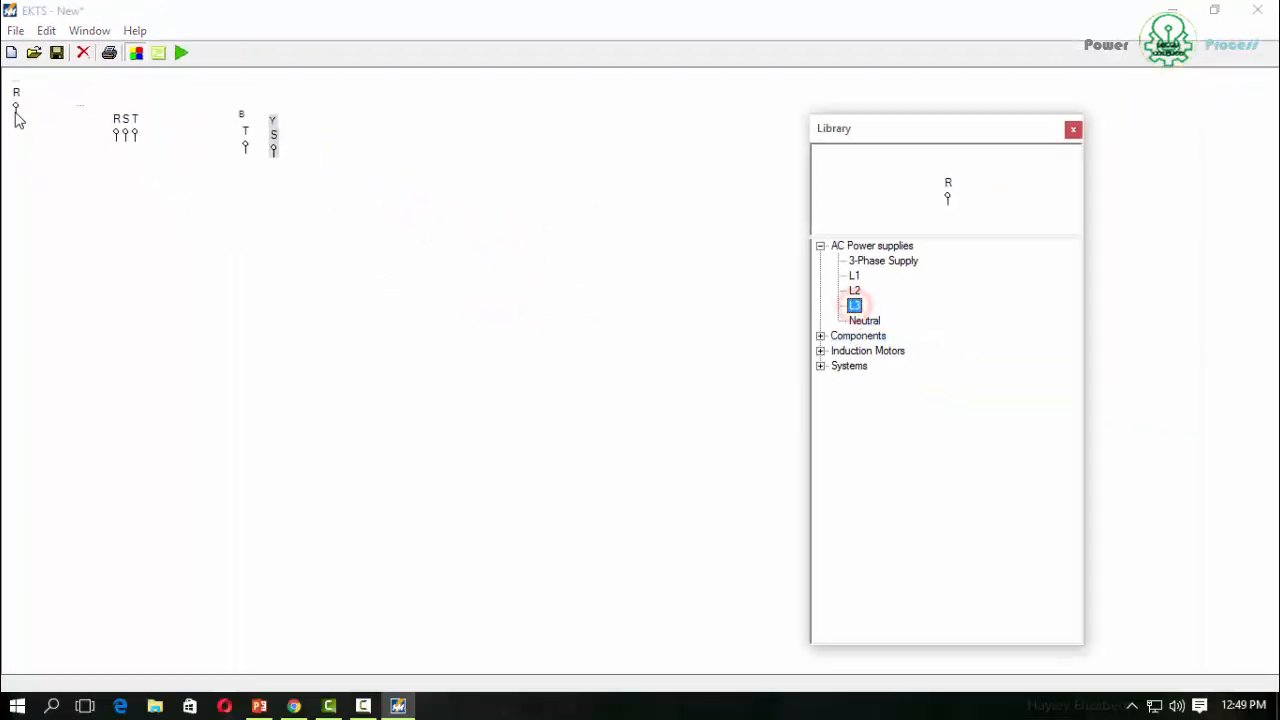
left_click_drag(16, 102, 317, 127)
left_click(317, 127)
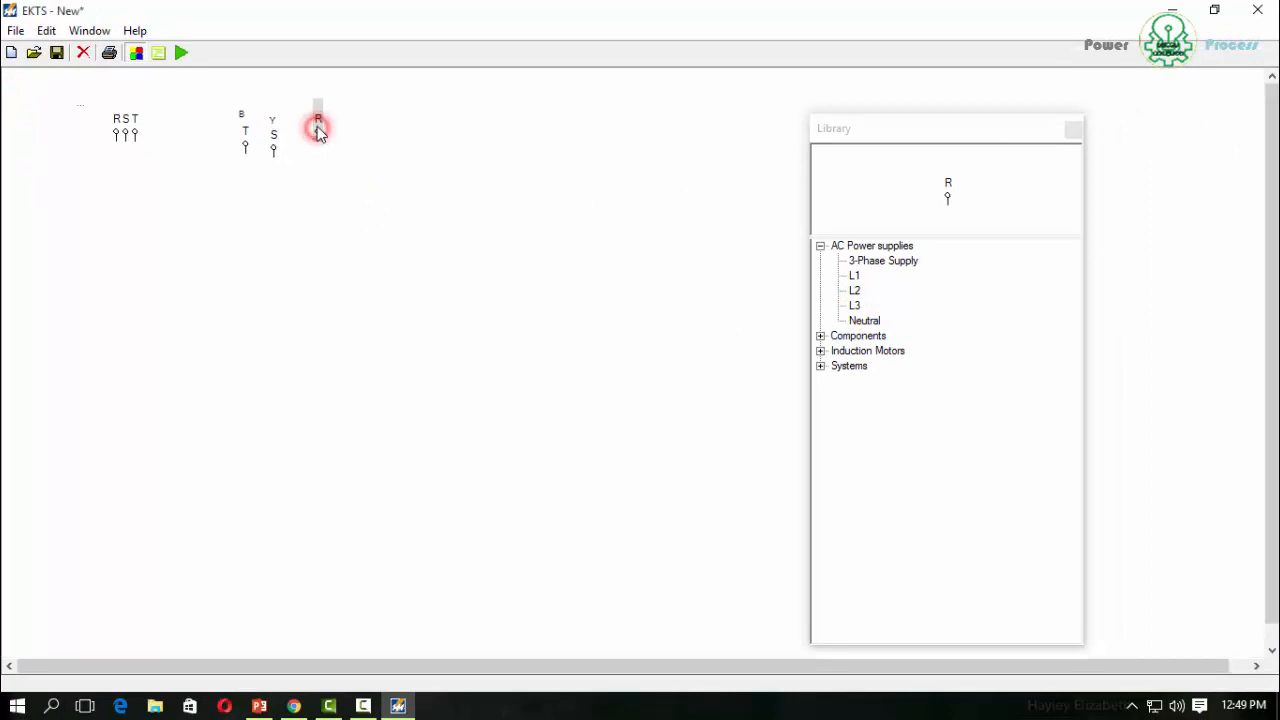
left_click(317, 112)
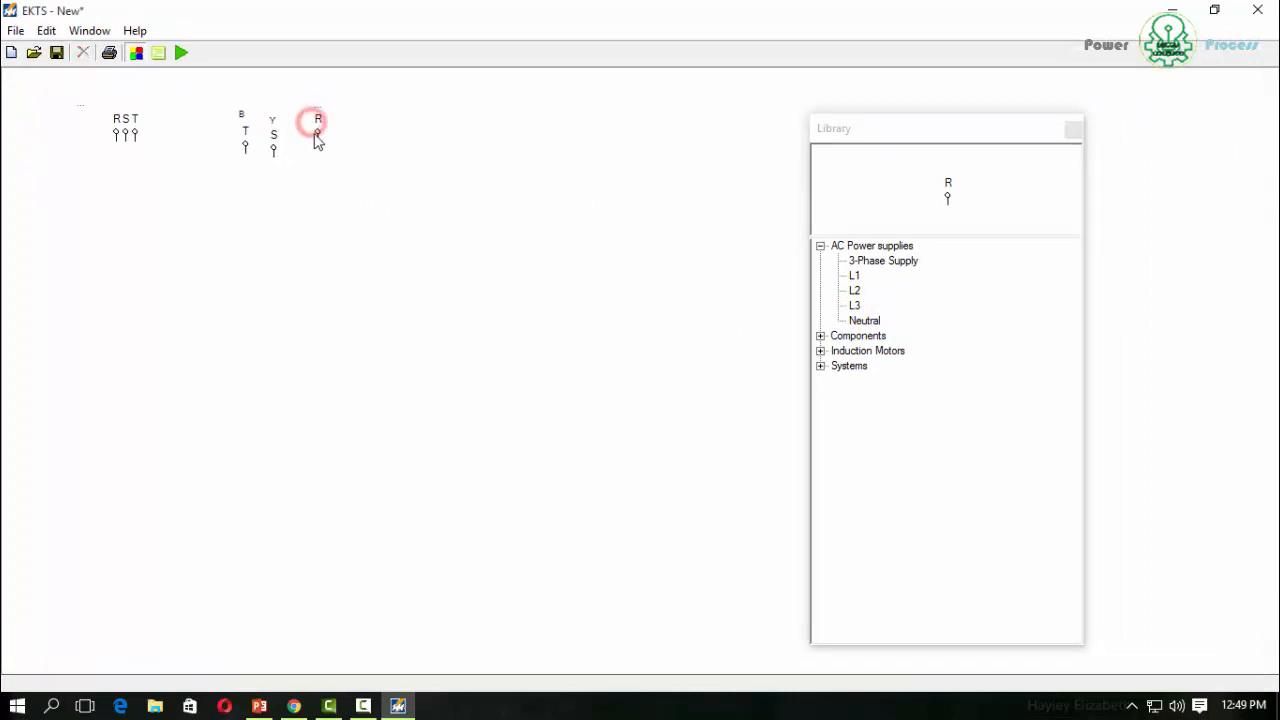
mouse_move(317, 120)
left_mouse_down()
mouse_move(306, 153)
mouse_move(305, 137)
left_mouse_up()
left_click(362, 251)
Rearrange the single-phase supplies so that the B supply sits between the Y and R supplies.
left_click_drag(306, 151, 363, 176)
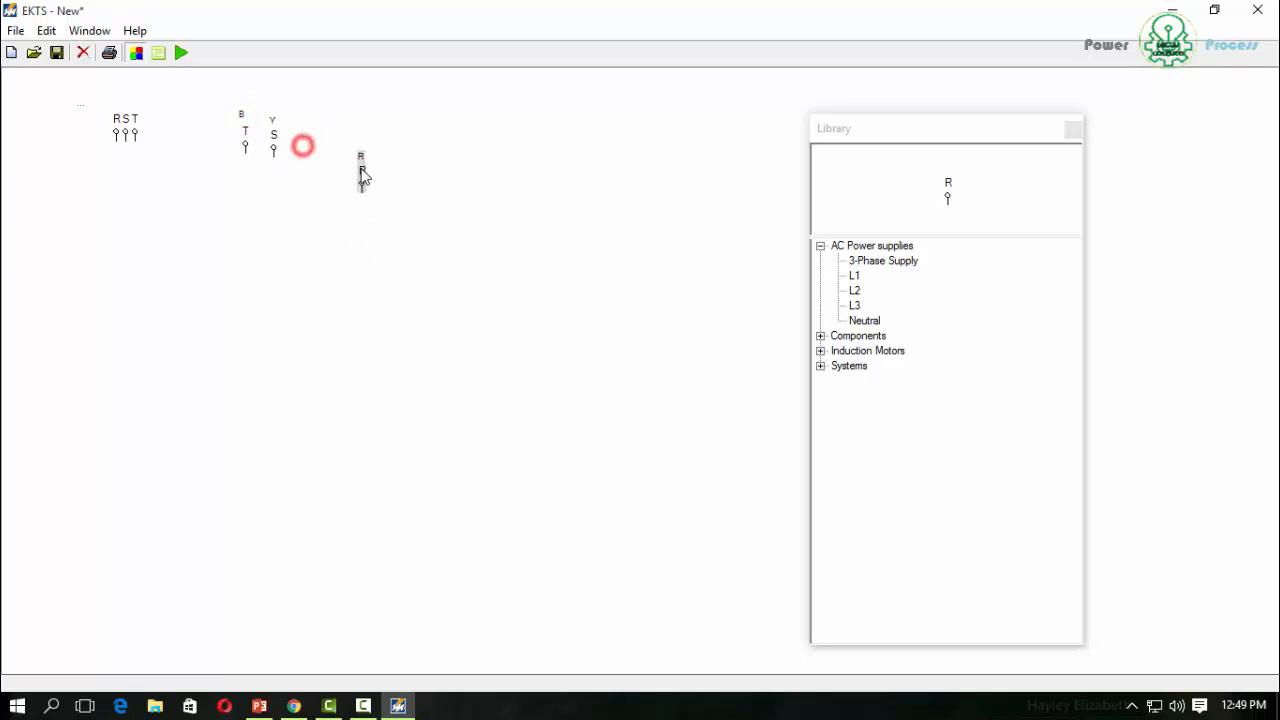
left_click(244, 122)
left_click_drag(244, 140, 315, 160)
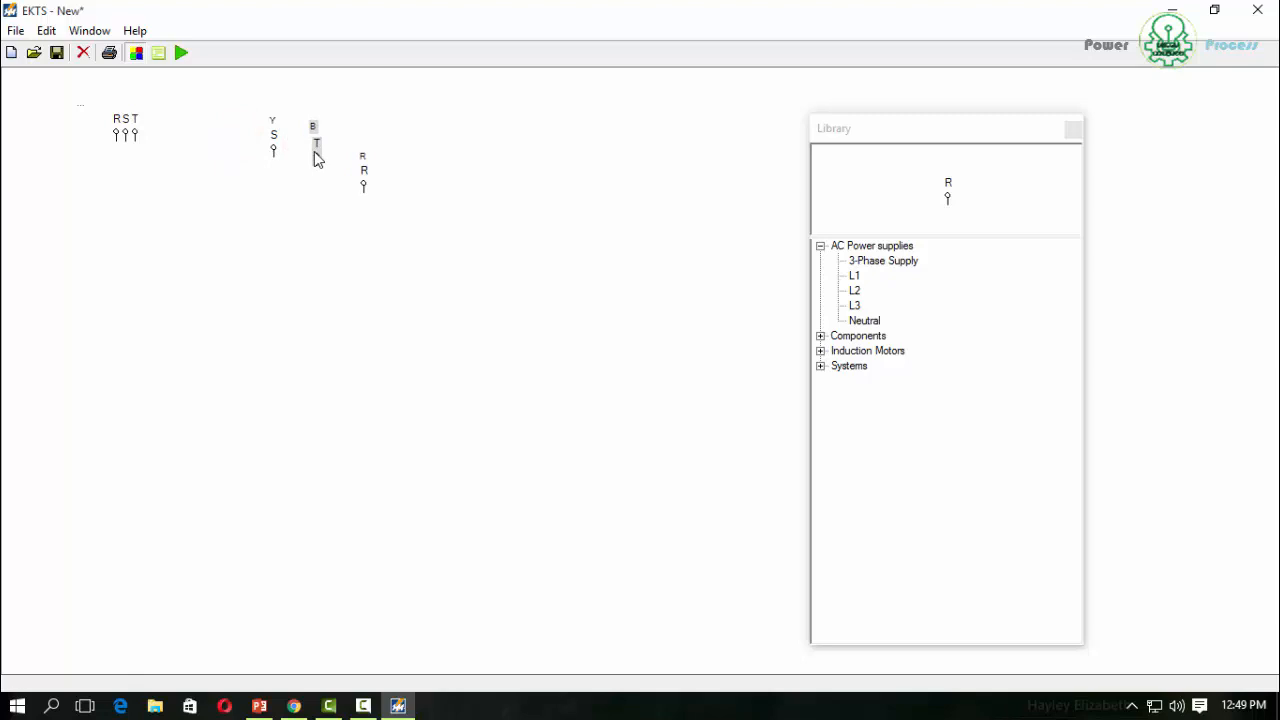
mouse_move(311, 145)
left_mouse_down()
mouse_move(234, 209)
mouse_move(223, 303)
mouse_move(286, 349)
mouse_move(112, 288)
mouse_move(332, 170)
mouse_move(343, 285)
mouse_move(328, 145)
mouse_move(312, 165)
left_mouse_up()
Rotate the B supply by 180 degrees, and rotate it by 180 again to restore its upright orientation.
right_click(312, 152)
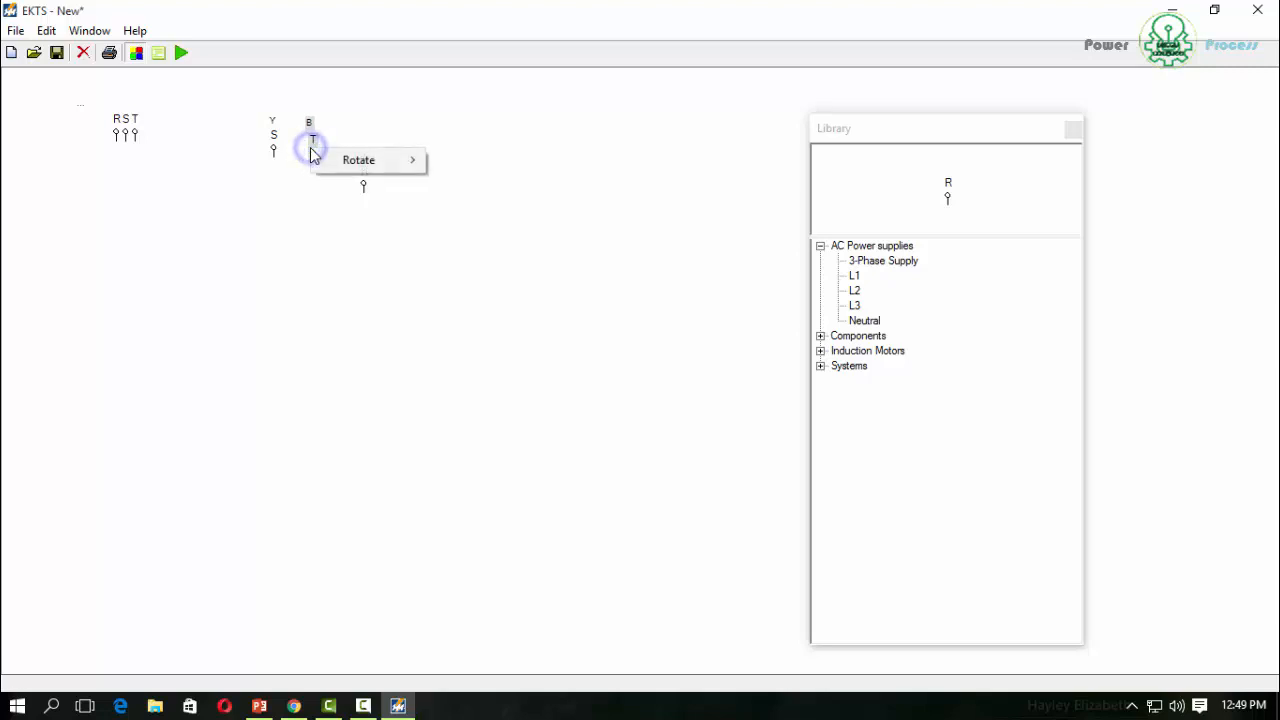
mouse_move(352, 161)
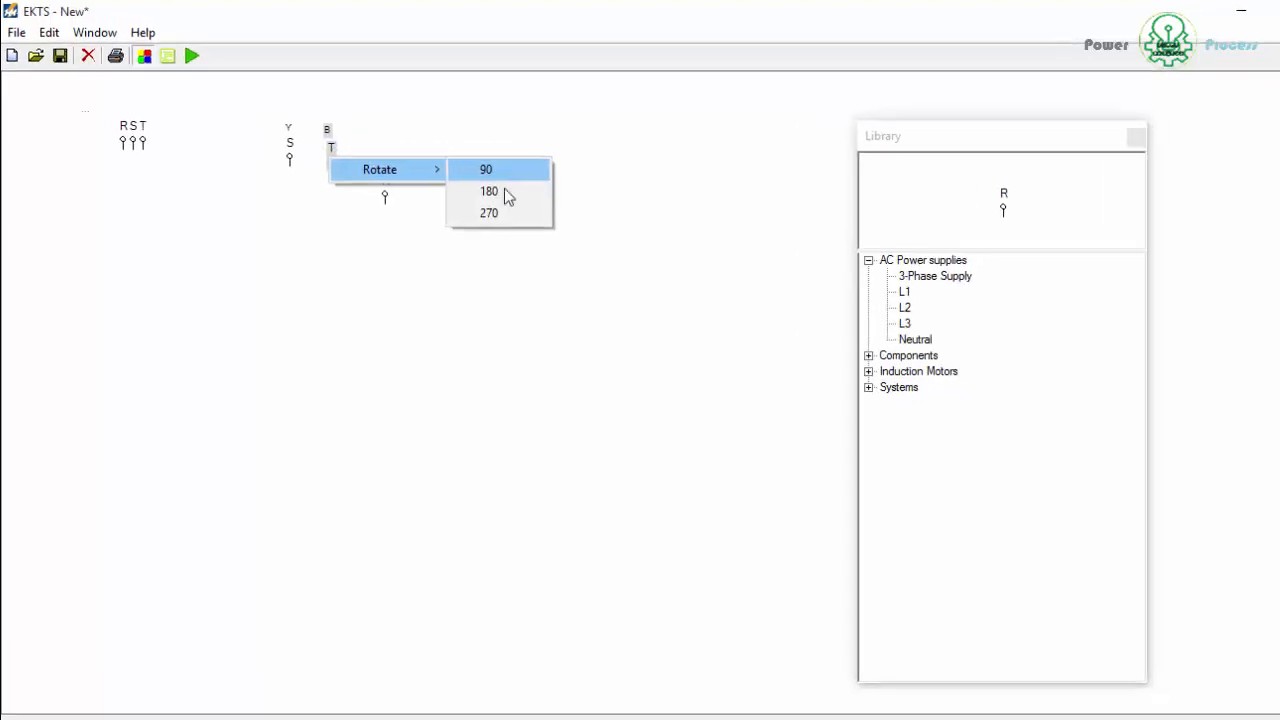
left_click(492, 189)
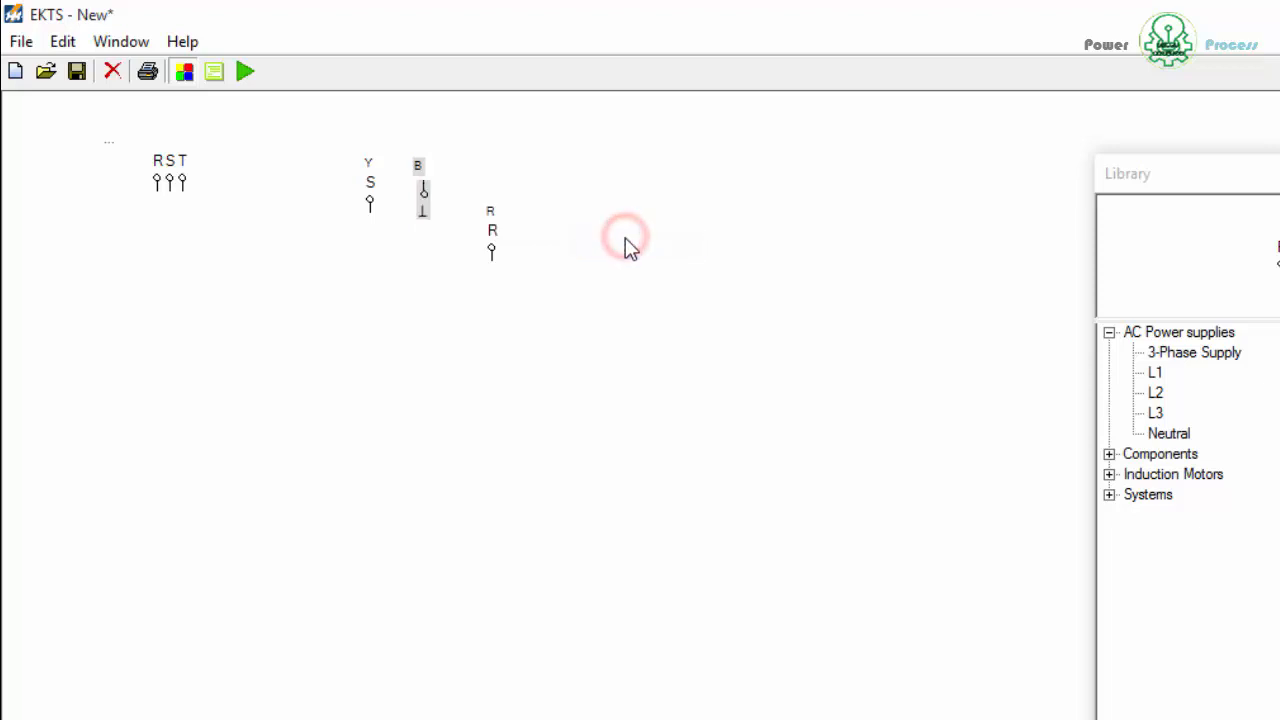
right_click(418, 197)
left_click(522, 214)
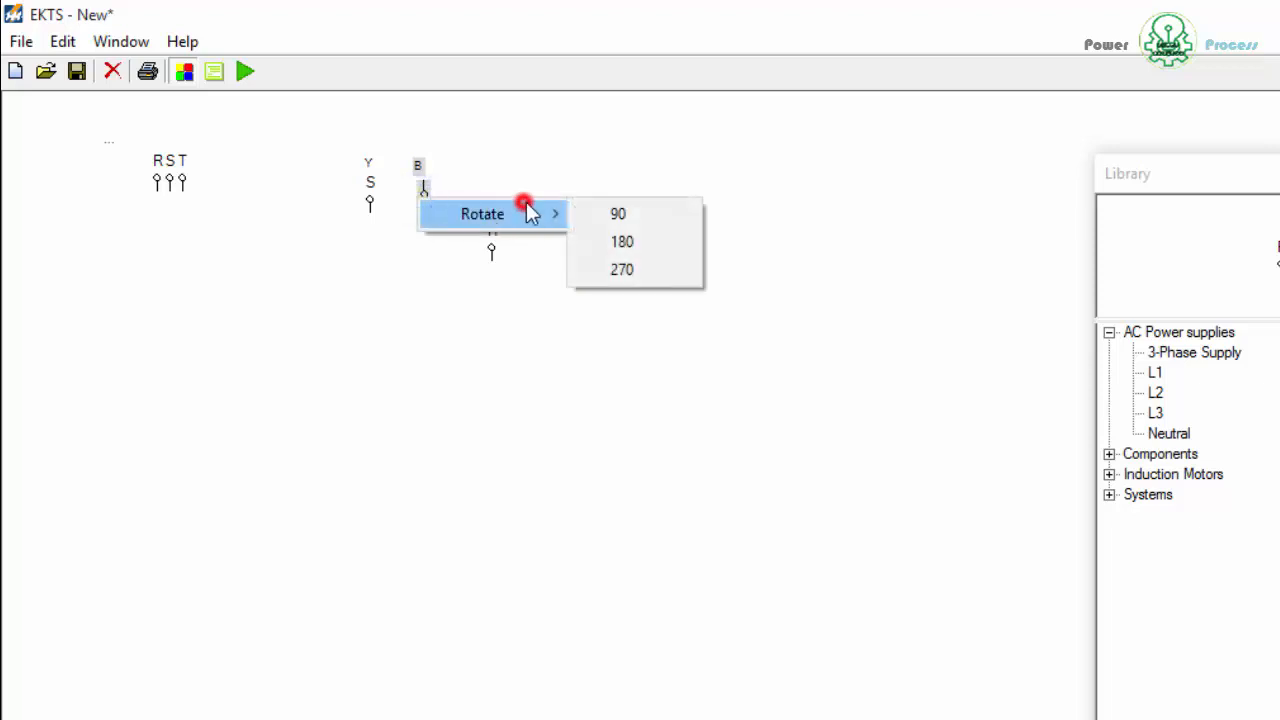
left_click(625, 245)
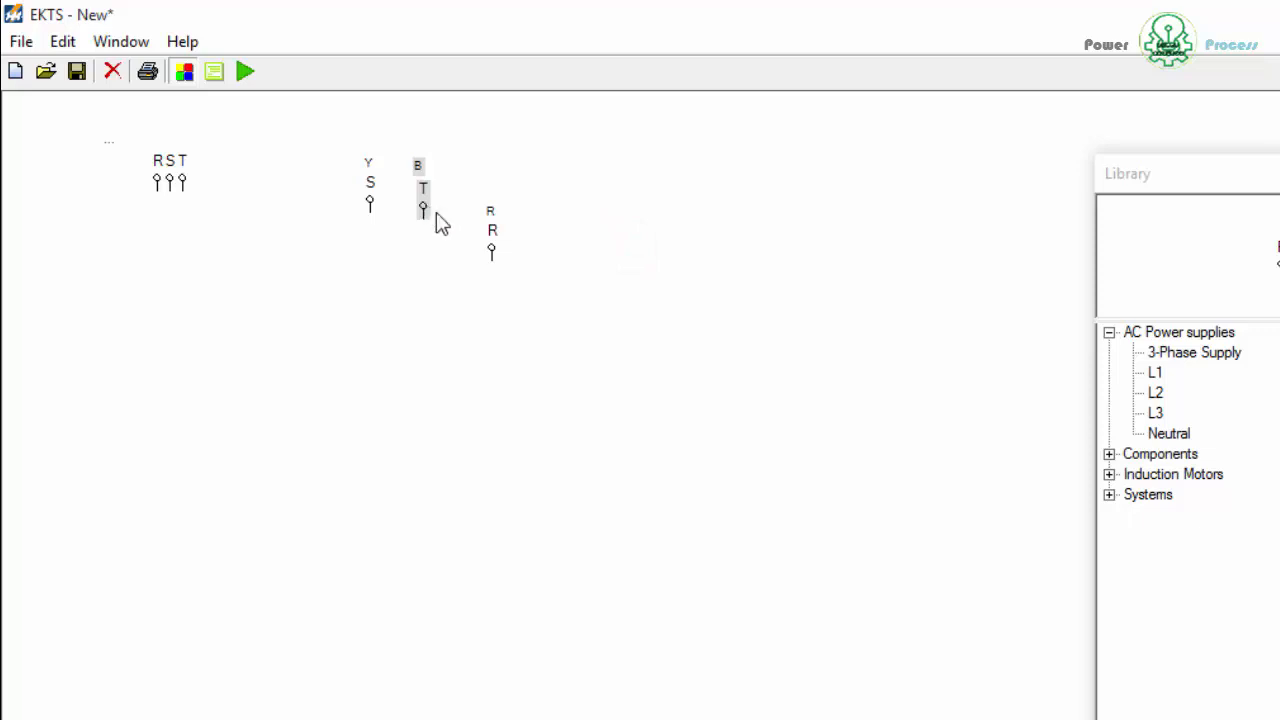
Move the R supply up close beside the B supply so the three phases form a row.
left_click_drag(493, 245, 465, 203)
left_click(388, 328)
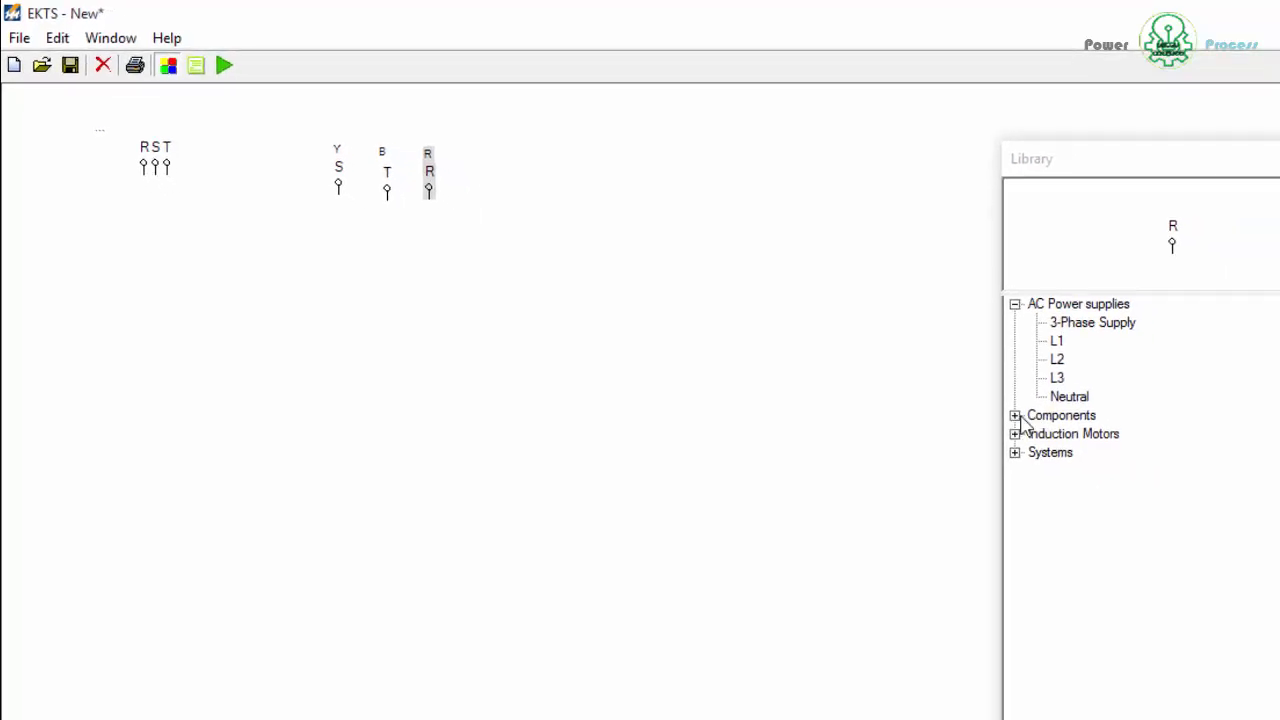
Expand the Components group in the library and preview the symbol of the 3 pole double state switch.
left_click(1015, 415)
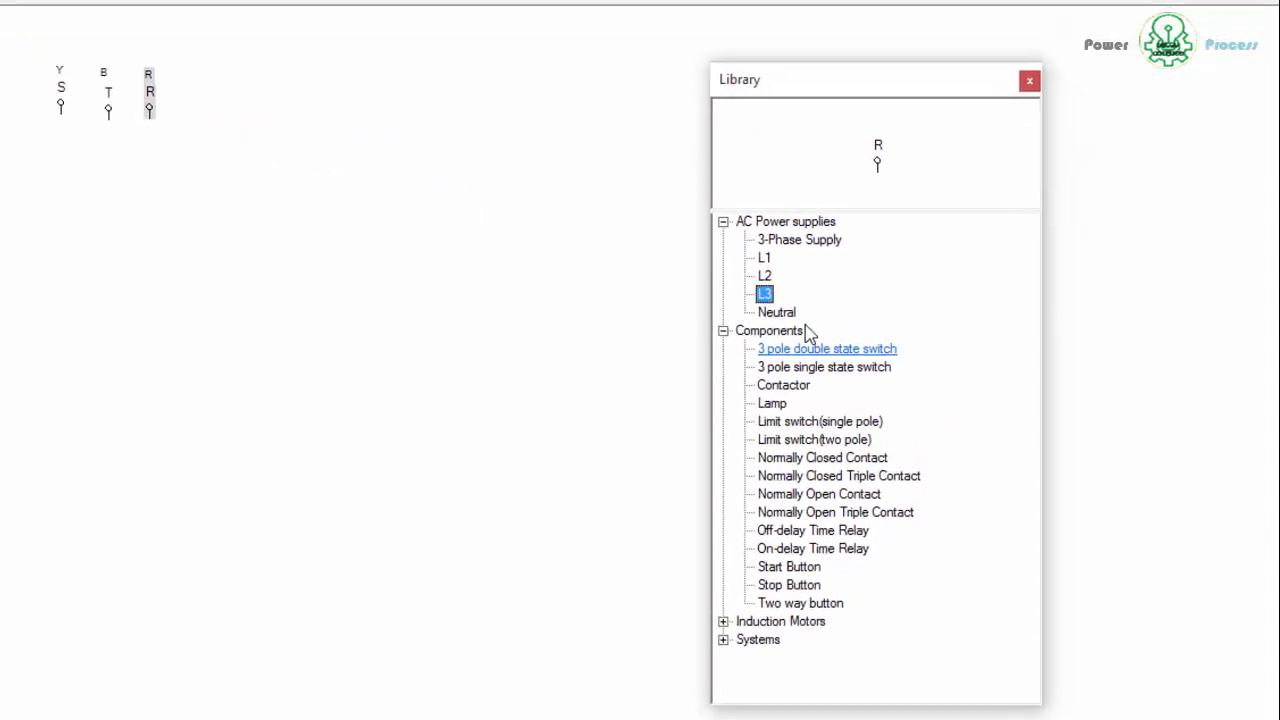
left_click_drag(817, 87, 500, 17)
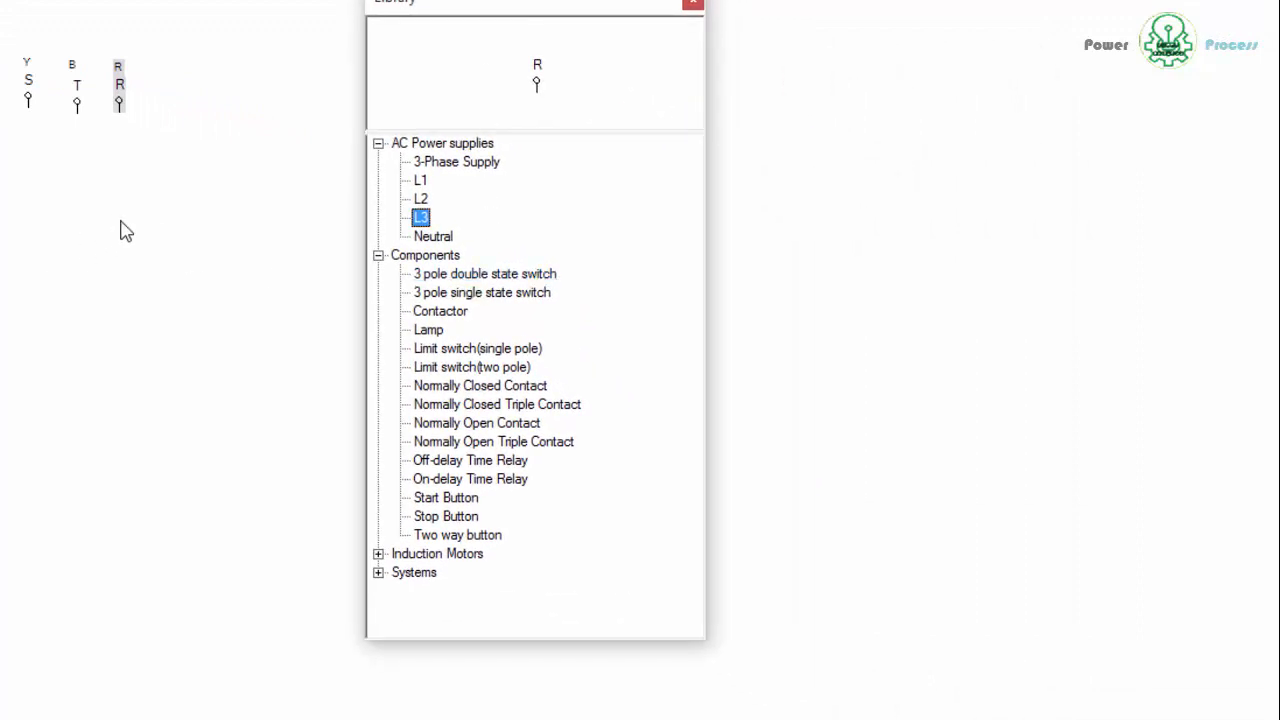
left_click_drag(467, 5, 732, 2)
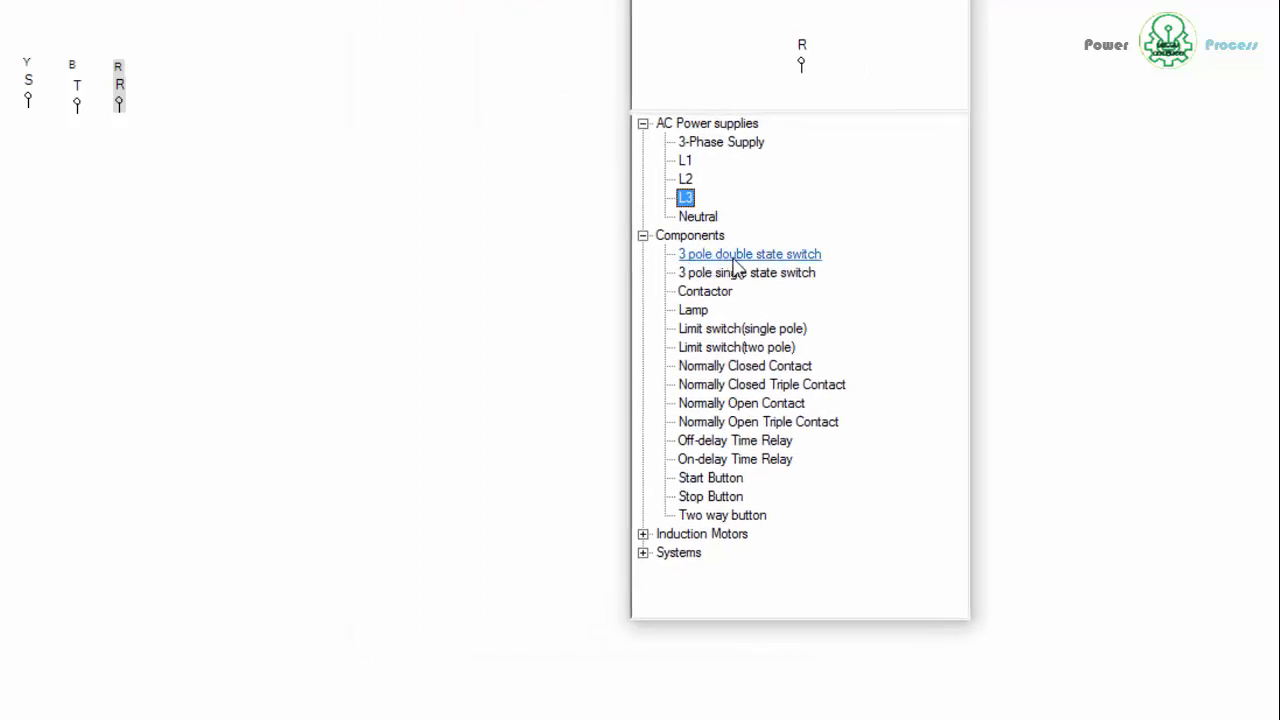
left_click(779, 256)
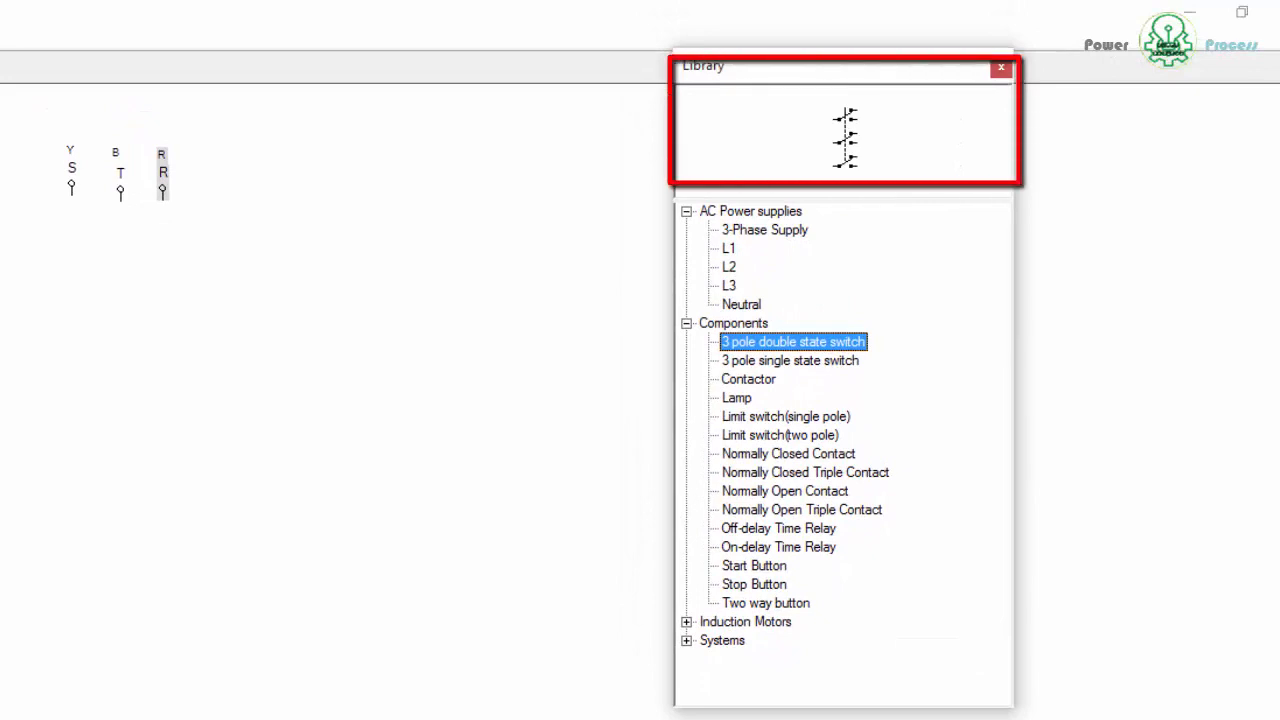
left_click(340, 330)
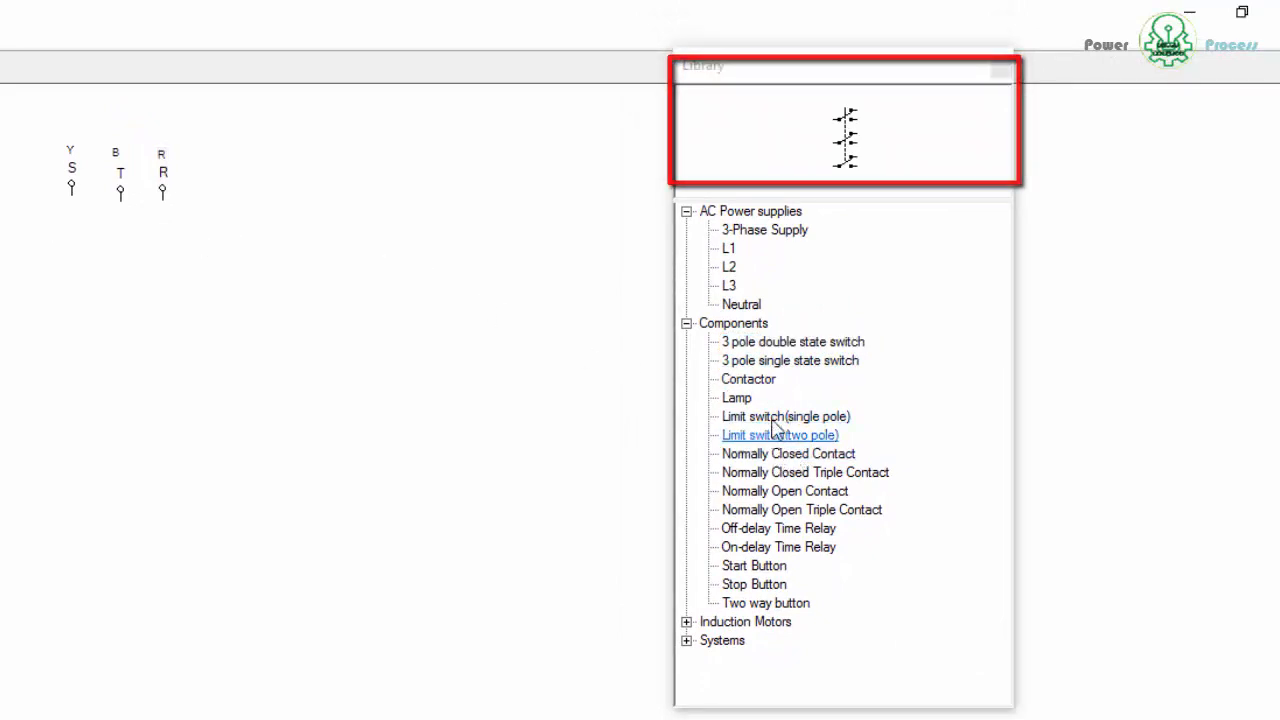
left_click(772, 358)
left_click(772, 342)
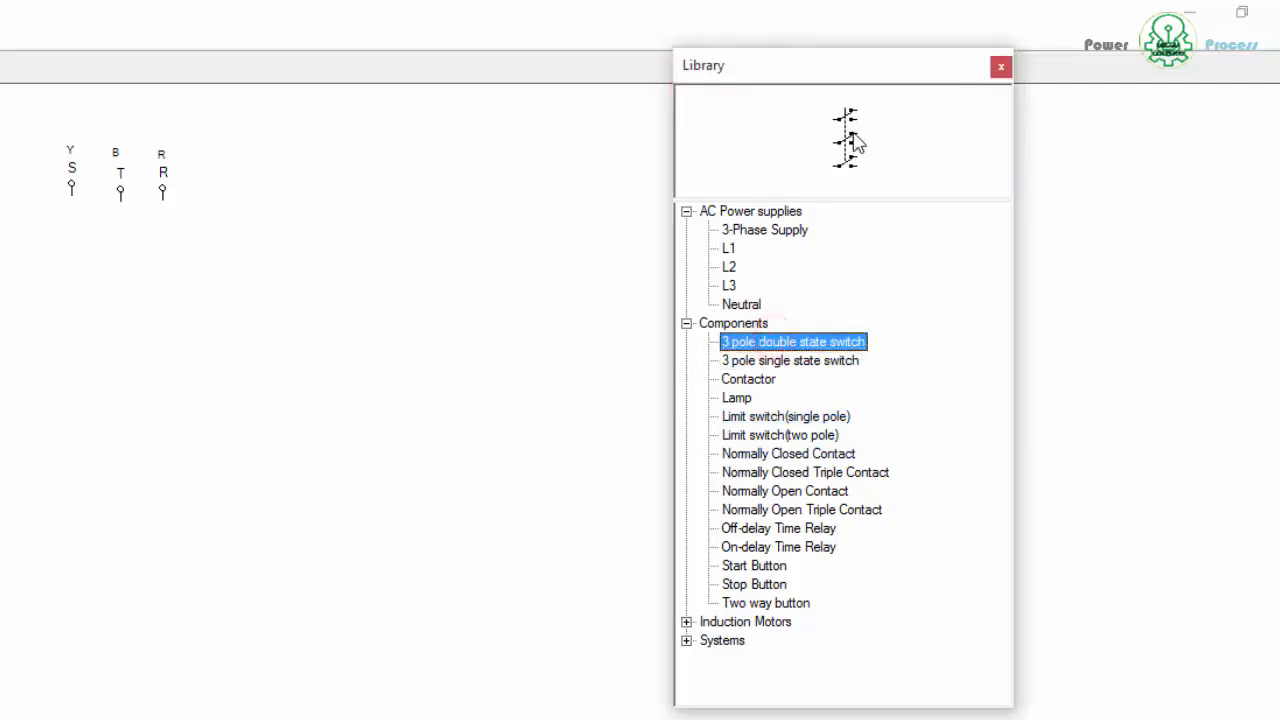
mouse_move(871, 71)
left_mouse_down()
mouse_move(600, 114)
mouse_move(579, 104)
left_mouse_up()
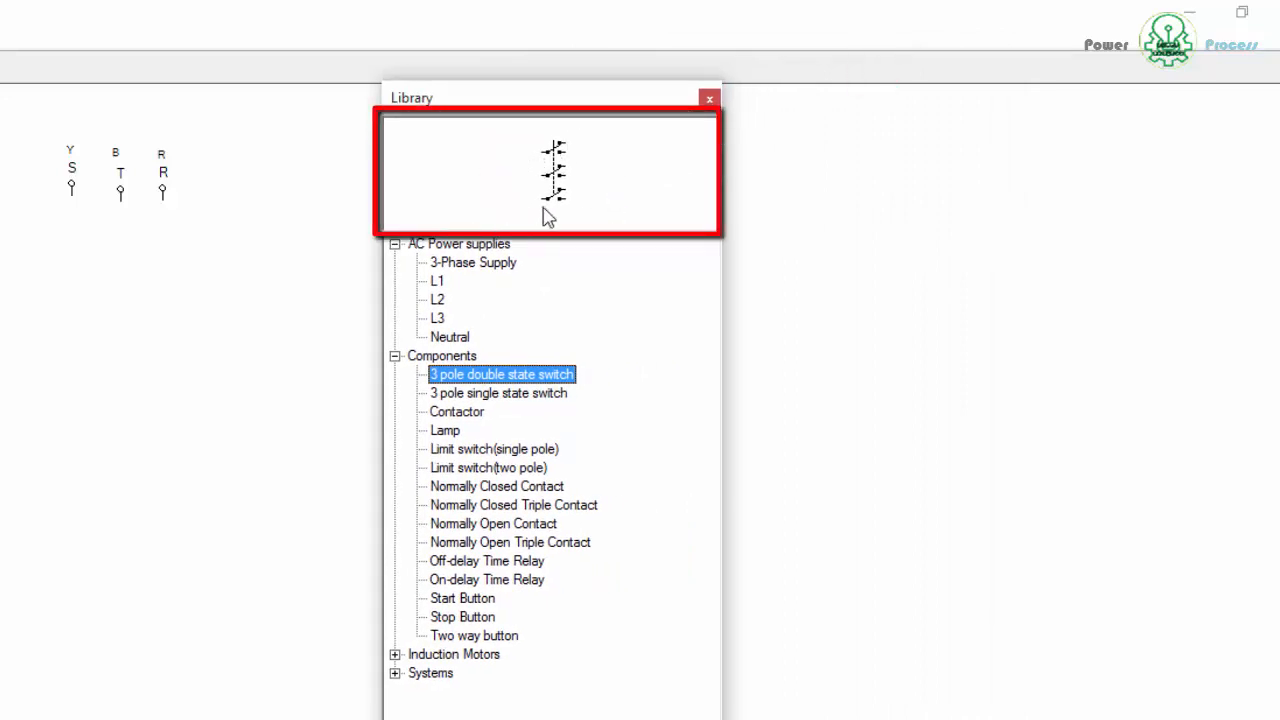
Preview the library symbols of the 3 pole single state switch, the contactor and the lamp.
left_click(490, 392)
left_click(477, 412)
left_click(462, 431)
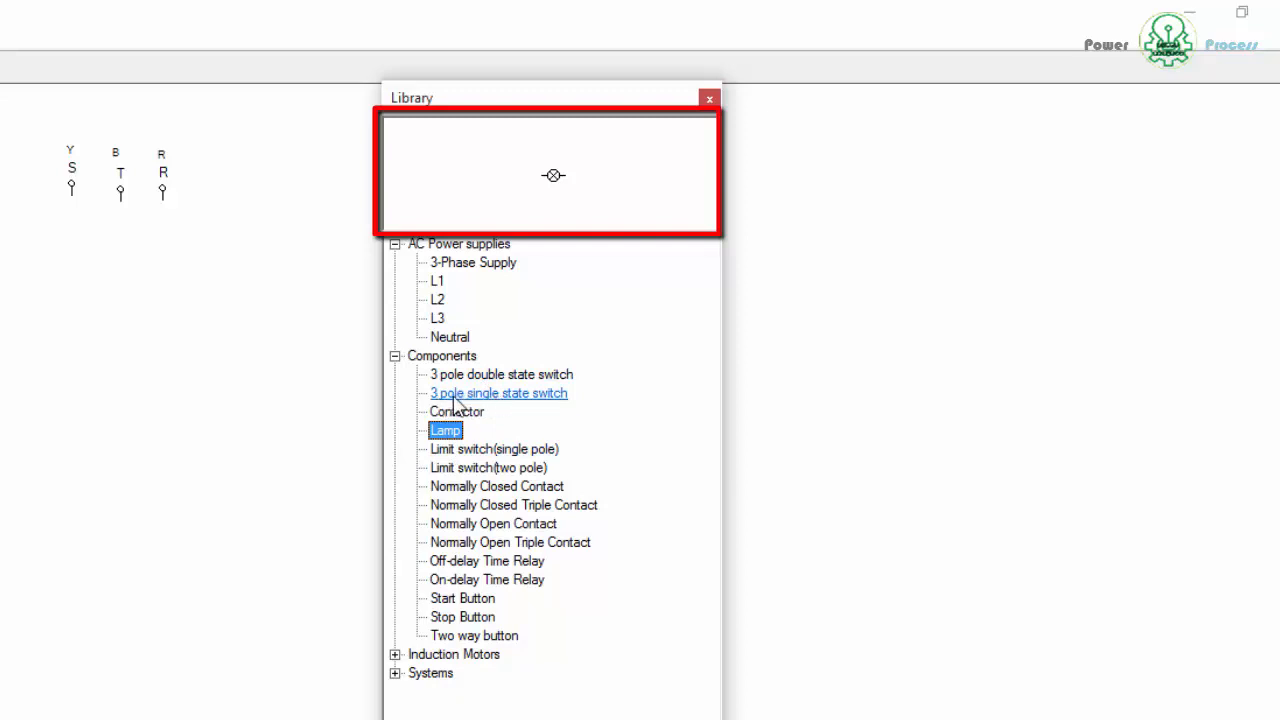
left_click(530, 396)
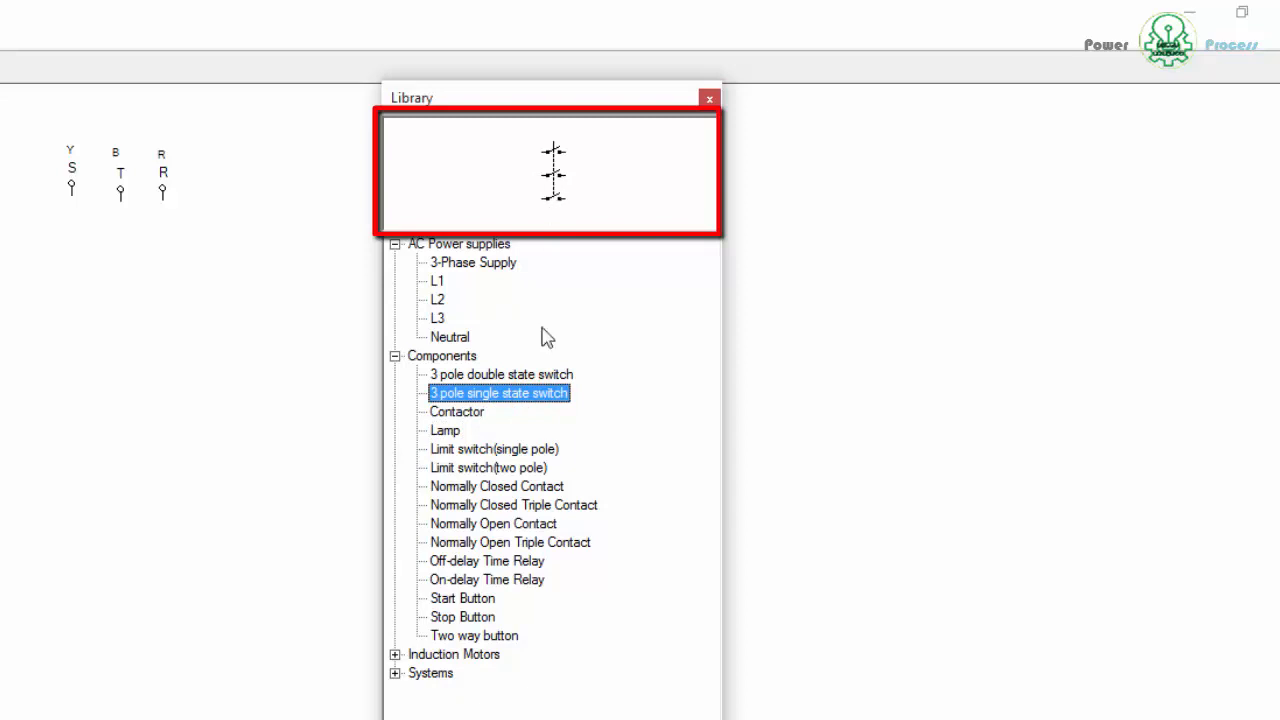
Place a 3 pole single state switch below the 3-phase supply and rotate it so its poles stand side by side.
left_click(534, 391)
left_click_drag(23, 130, 116, 292)
right_click(114, 289)
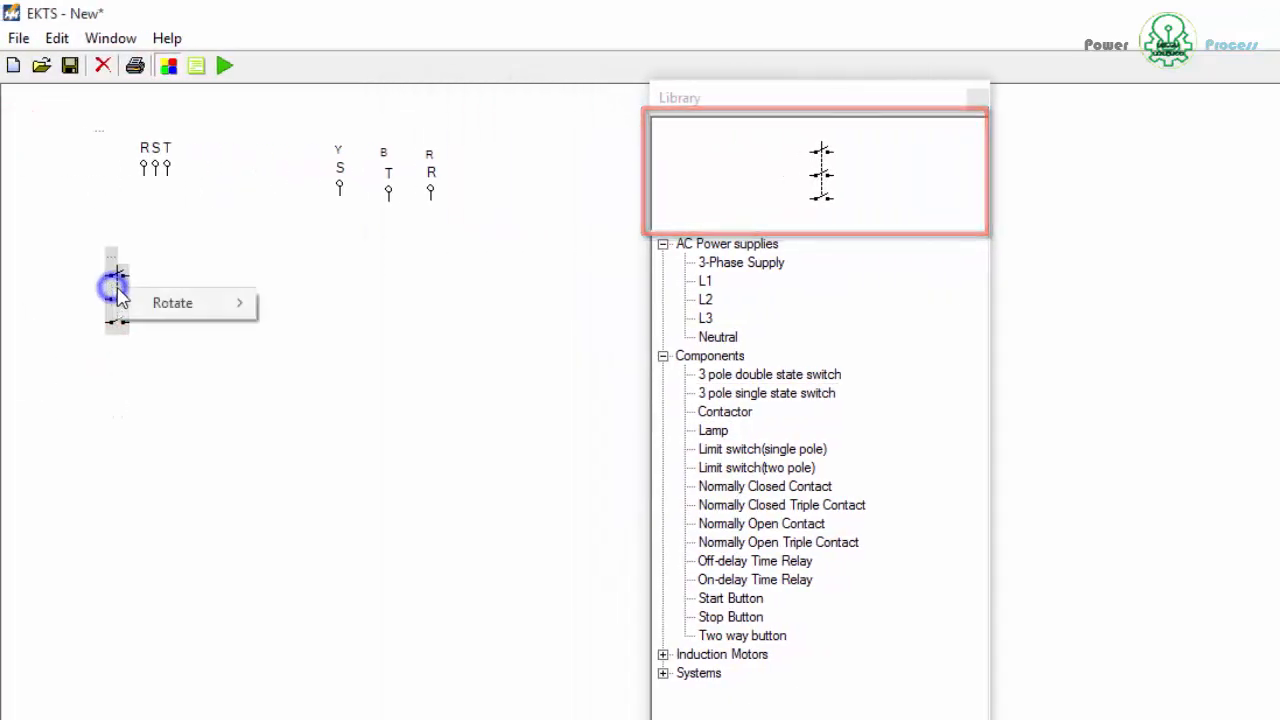
mouse_move(194, 303)
left_click(287, 302)
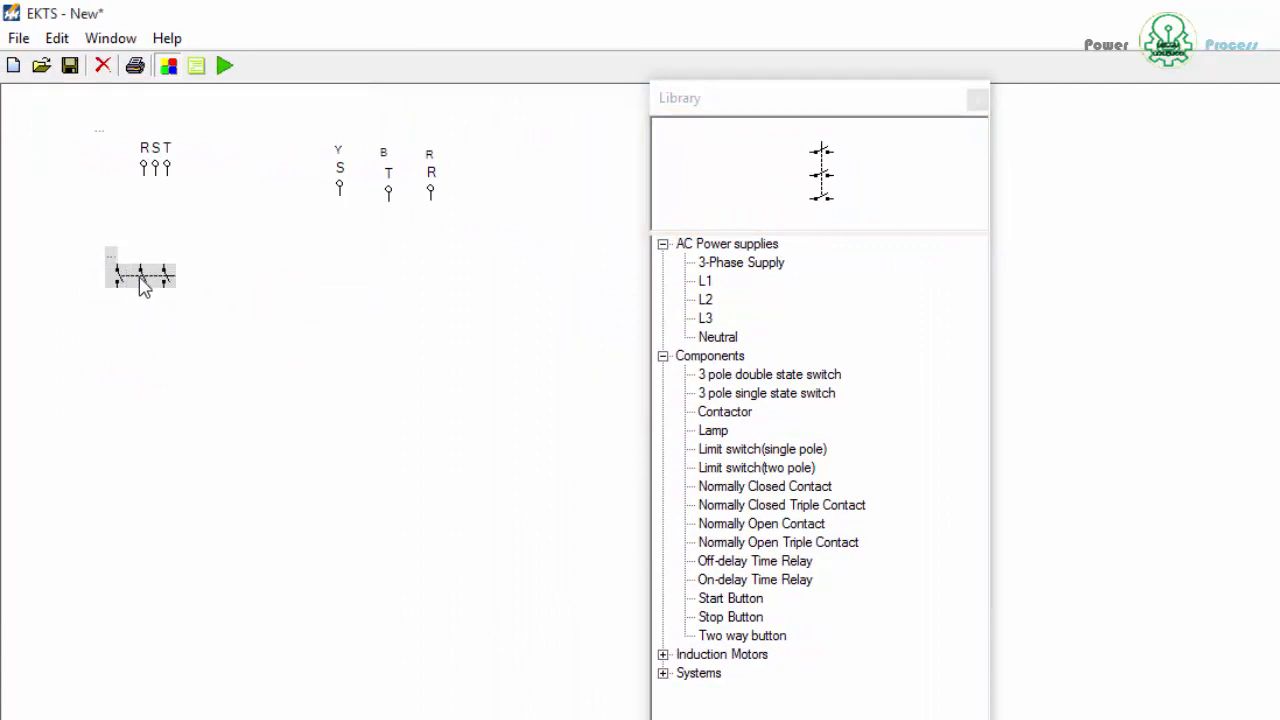
Rotate the 3 pole switch back to vertical and again to horizontal, and move it slightly up toward the 3-phase supply.
right_click(142, 286)
left_click(253, 288)
left_click(324, 330)
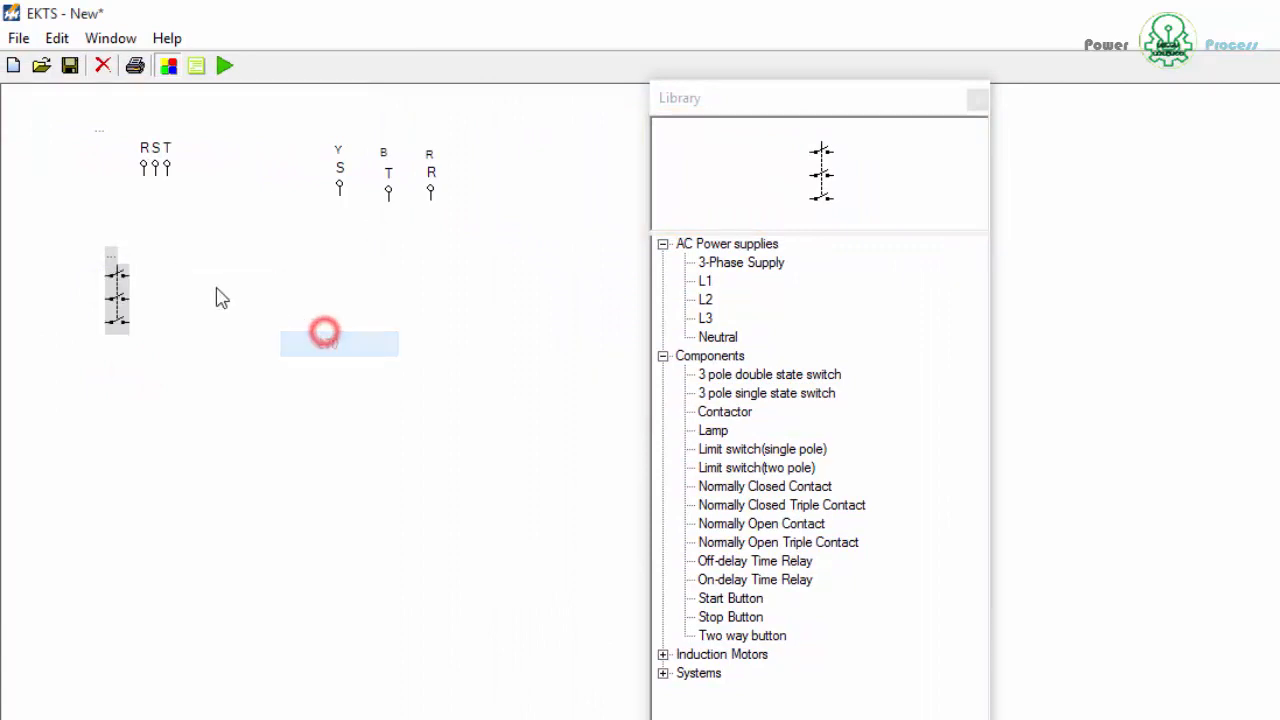
right_click(116, 285)
left_click(206, 294)
left_click(303, 289)
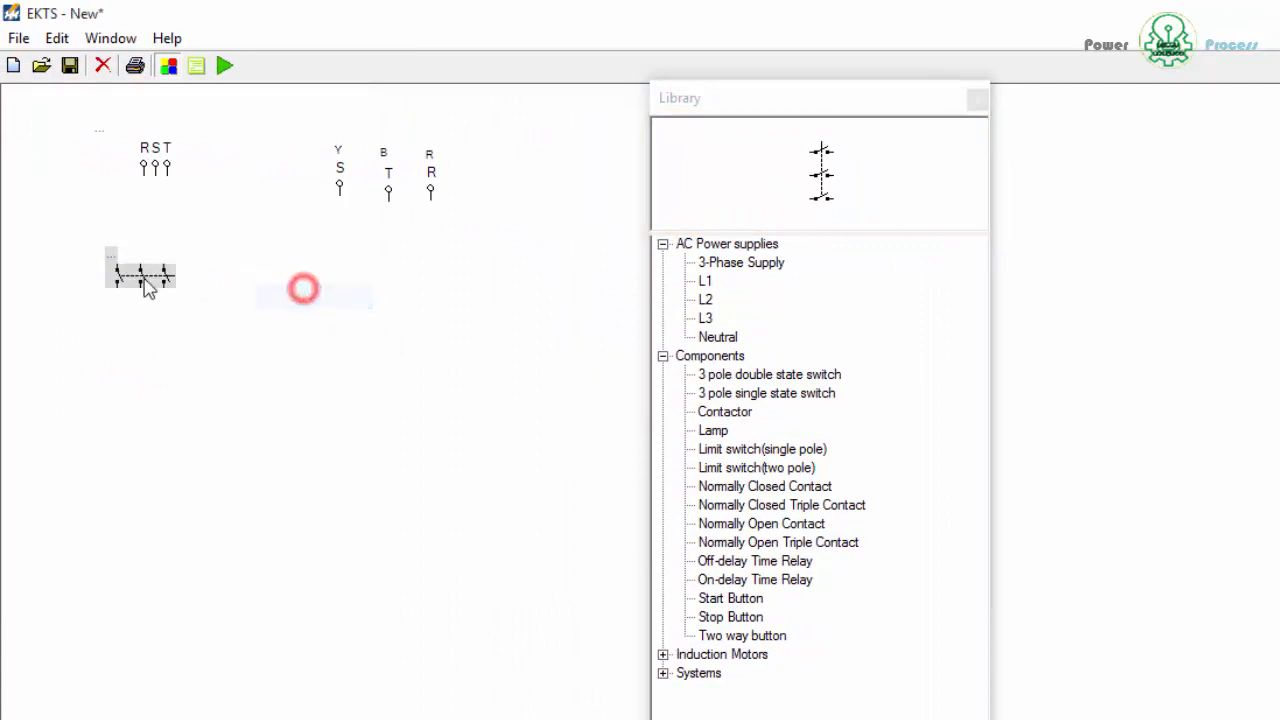
mouse_move(143, 279)
left_mouse_down()
mouse_move(204, 279)
mouse_move(140, 264)
left_mouse_up()
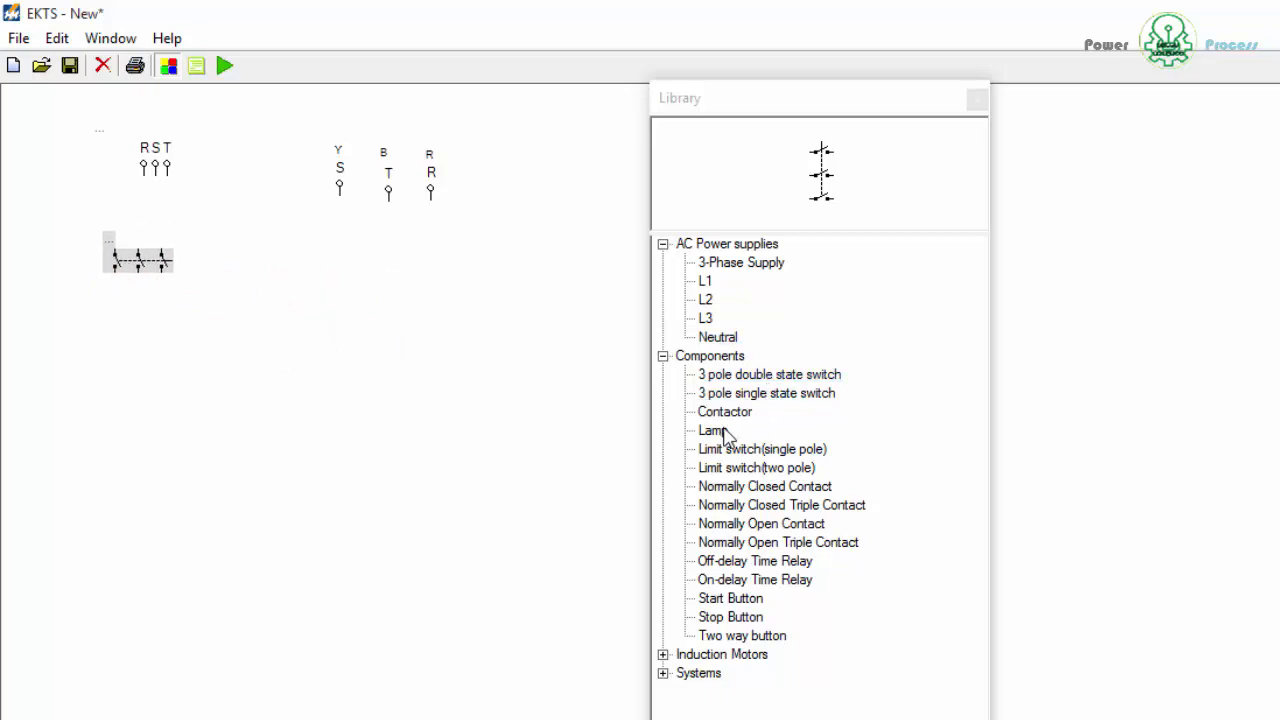
Place a contactor from the library on the sheet below the 3 pole switch.
left_click(725, 415)
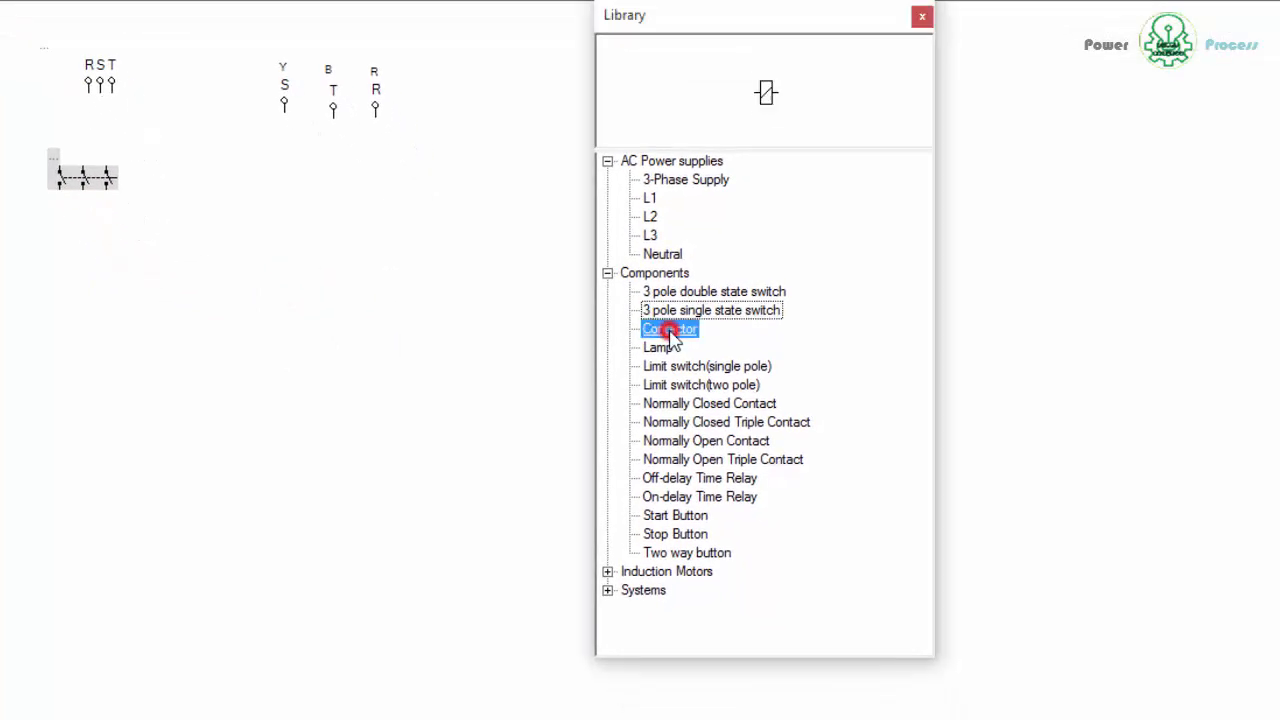
double_click(669, 330)
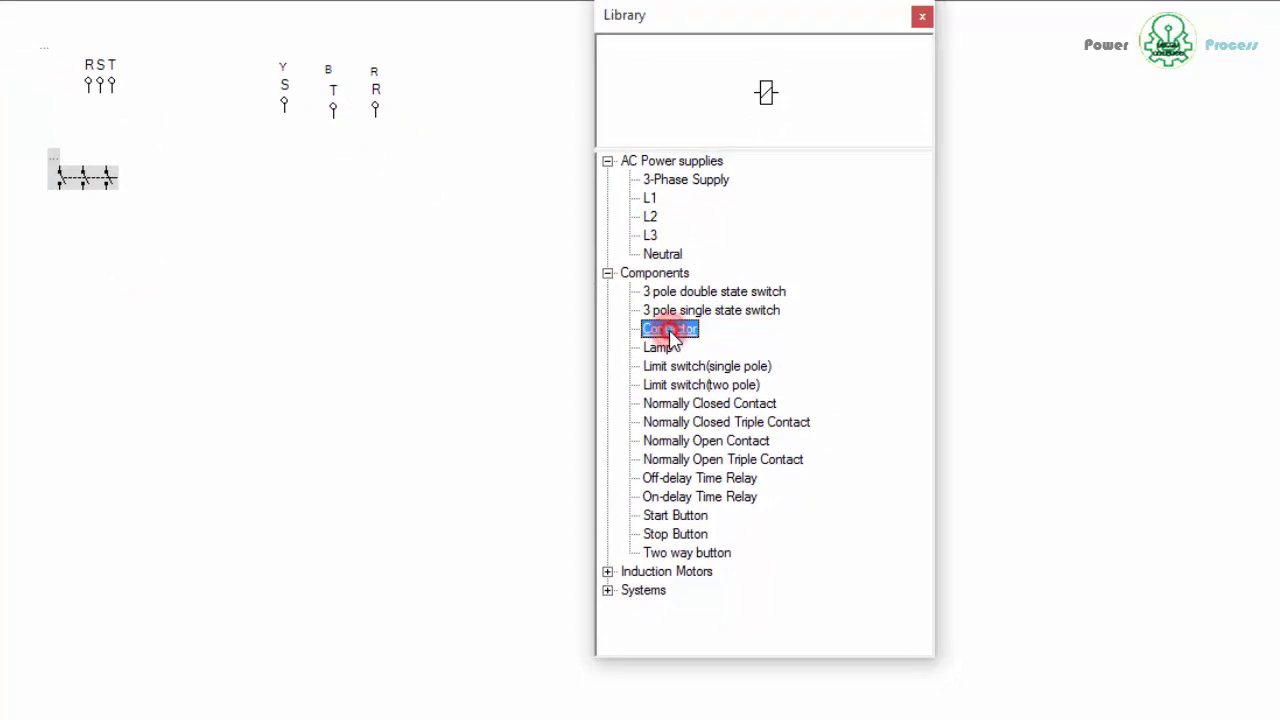
left_click(22, 72)
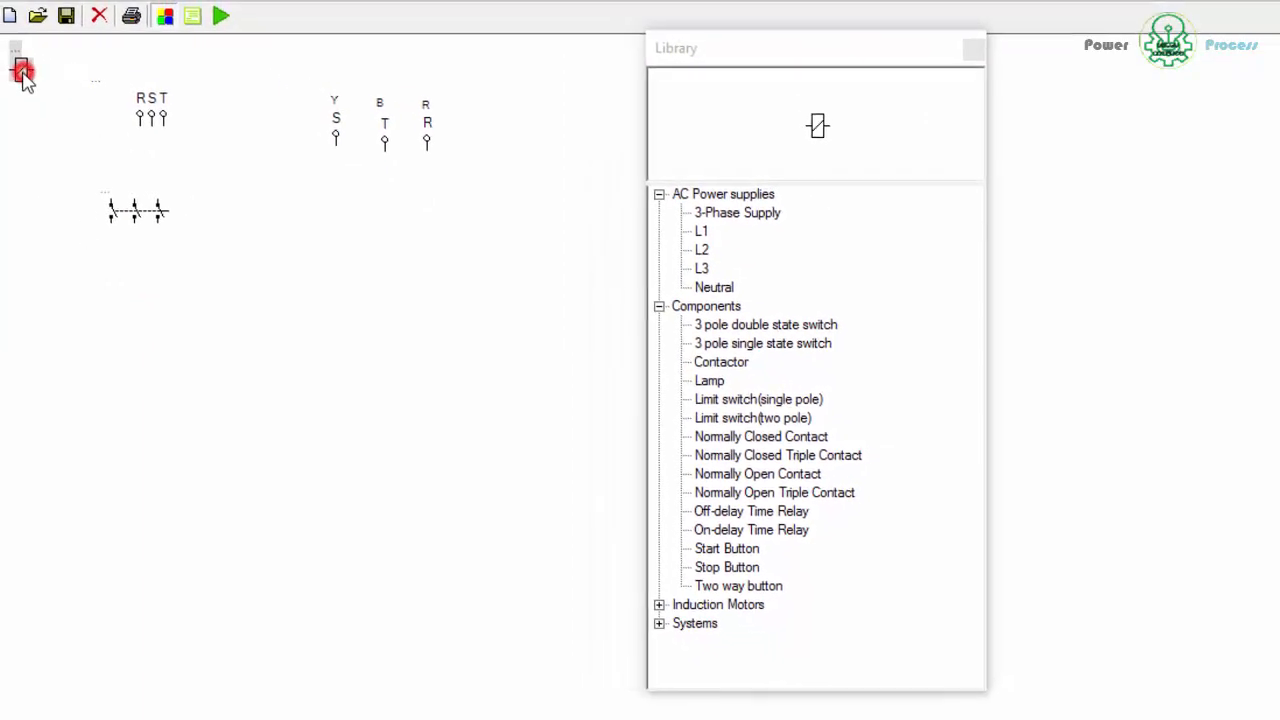
left_click_drag(25, 80, 287, 478)
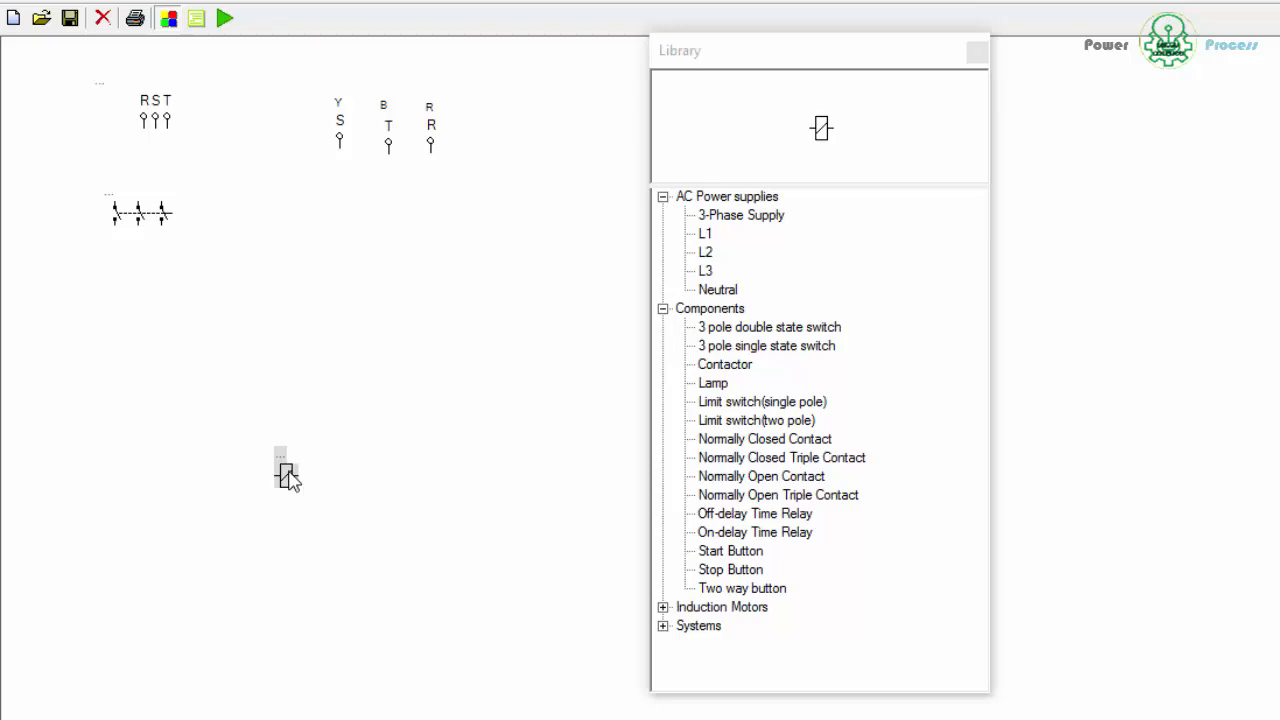
left_click_drag(288, 478, 194, 363)
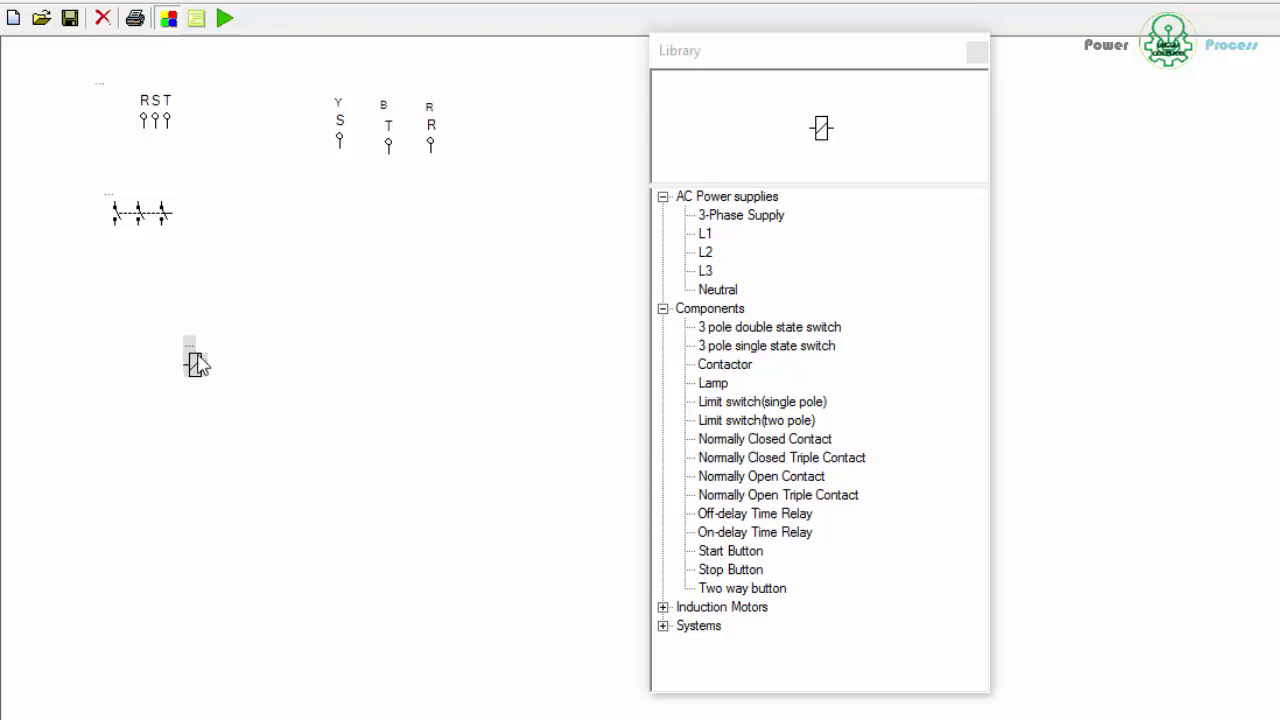
Separate the contactor's label from its symbol and position the label just above the contactor.
left_click(189, 338)
left_click_drag(163, 332, 153, 333)
left_click(193, 363)
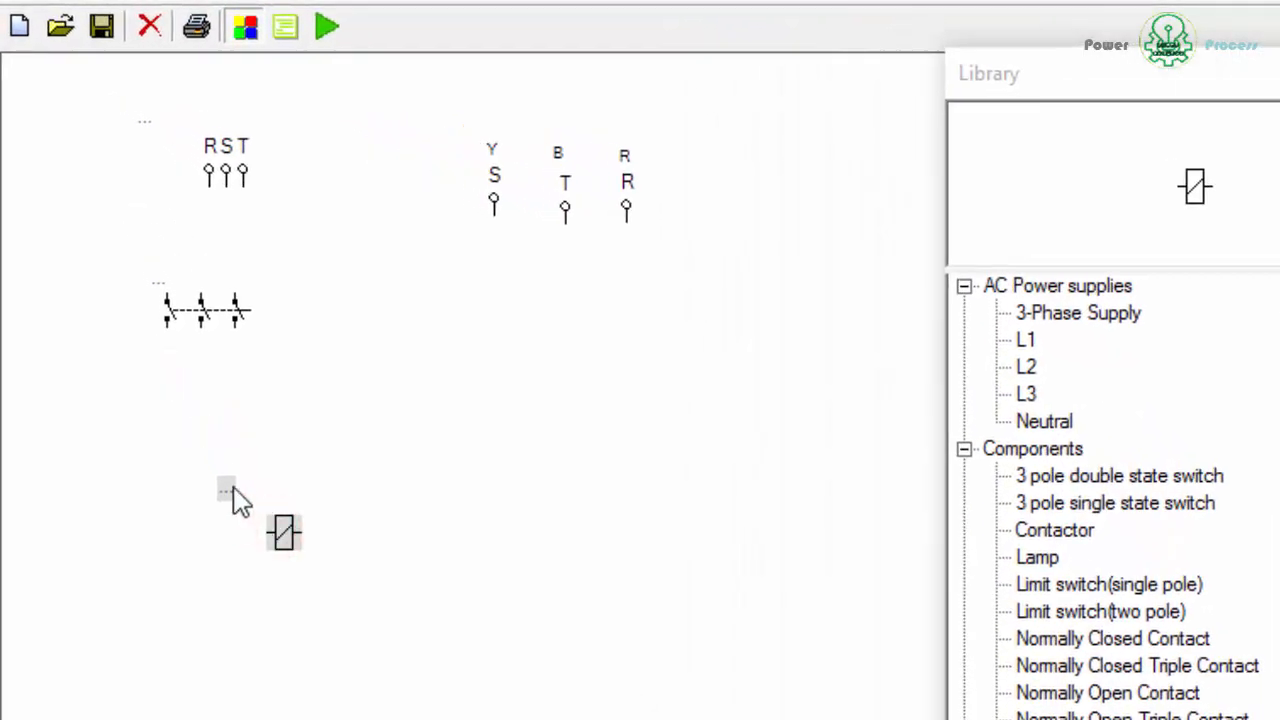
left_click_drag(233, 490, 266, 474)
left_click(284, 540)
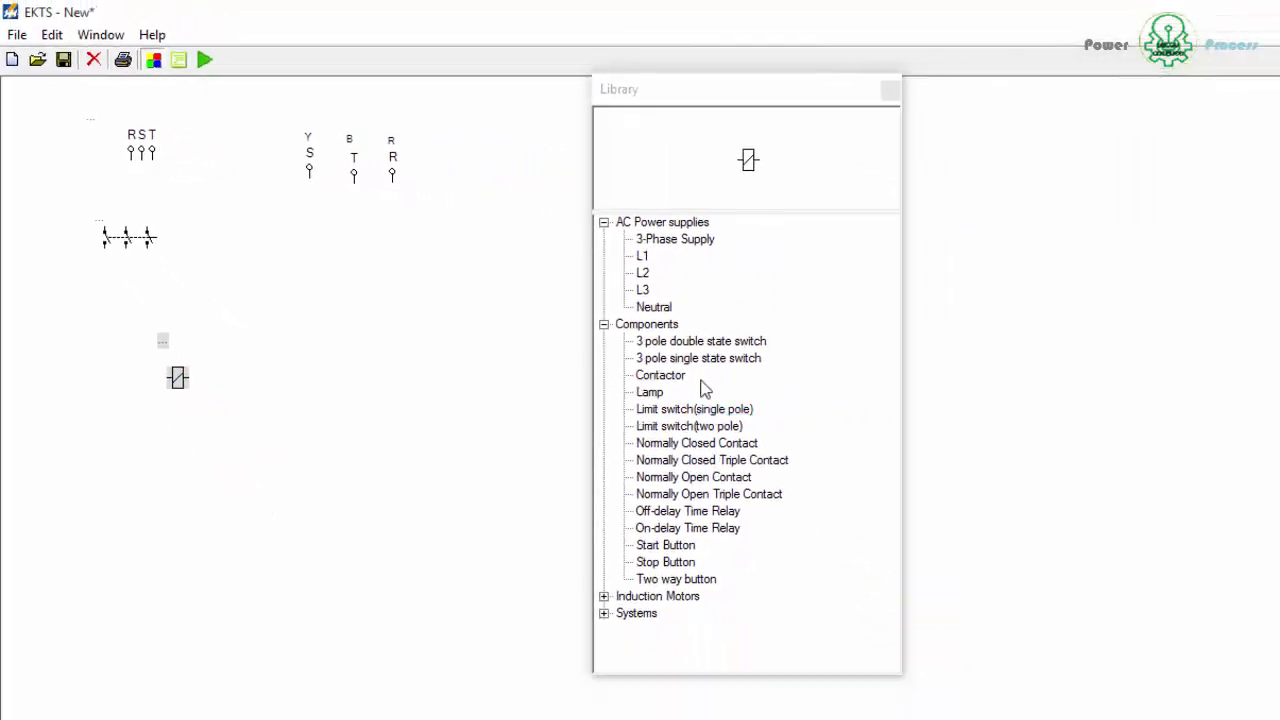
Place a lamp to the right of the contactor and move the Library window farther away from the circuit.
left_click(650, 394)
double_click(650, 394)
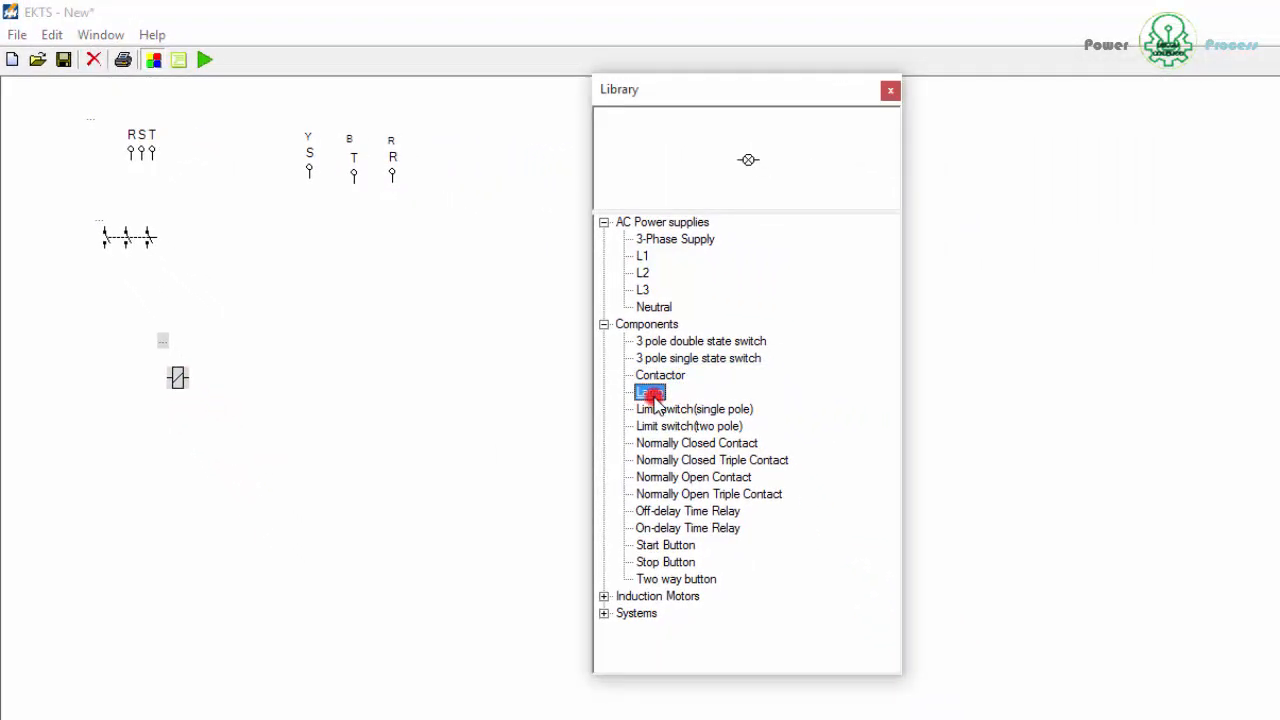
left_click(22, 106)
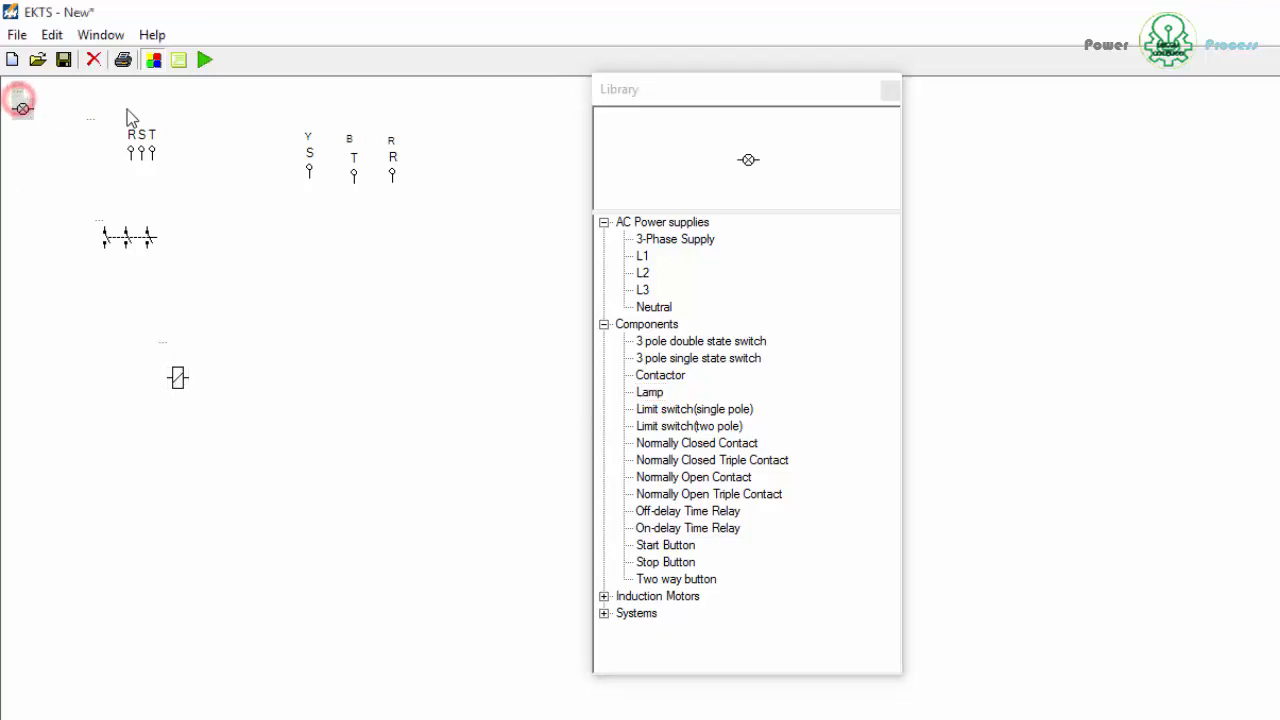
left_click_drag(24, 108, 370, 372)
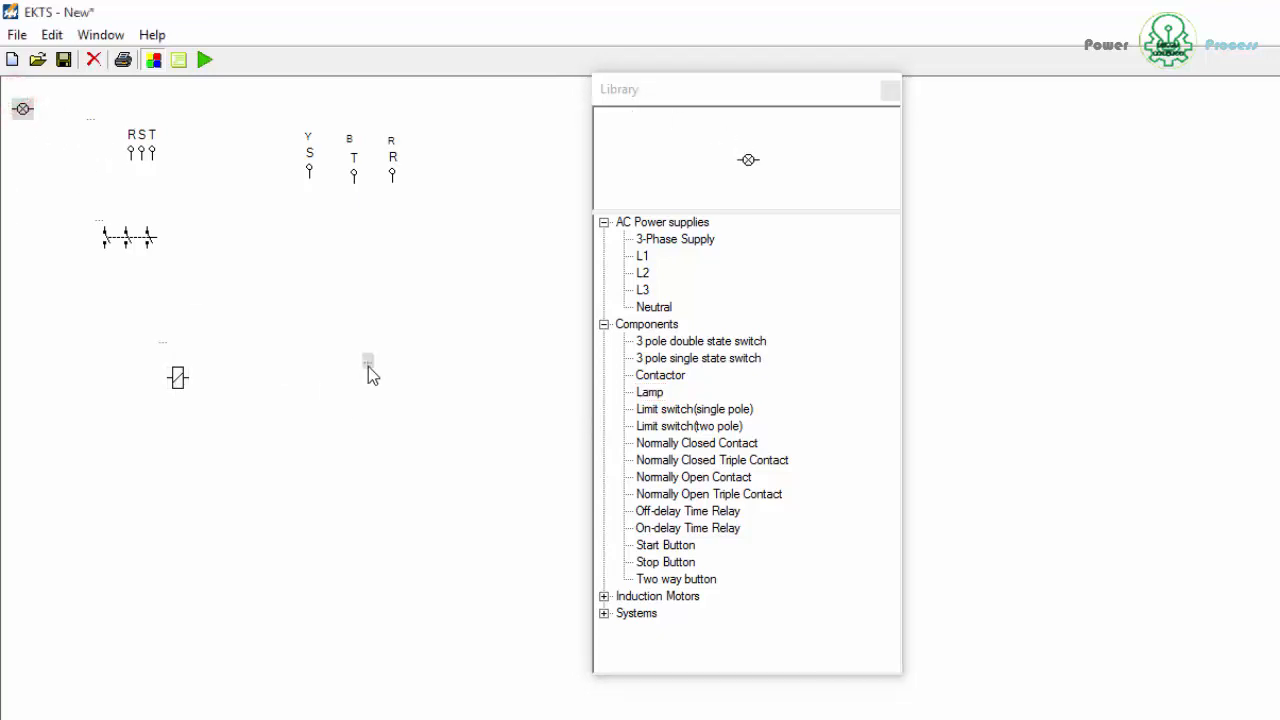
left_click_drag(24, 110, 370, 377)
left_click_drag(669, 104, 1015, 114)
left_click(714, 618)
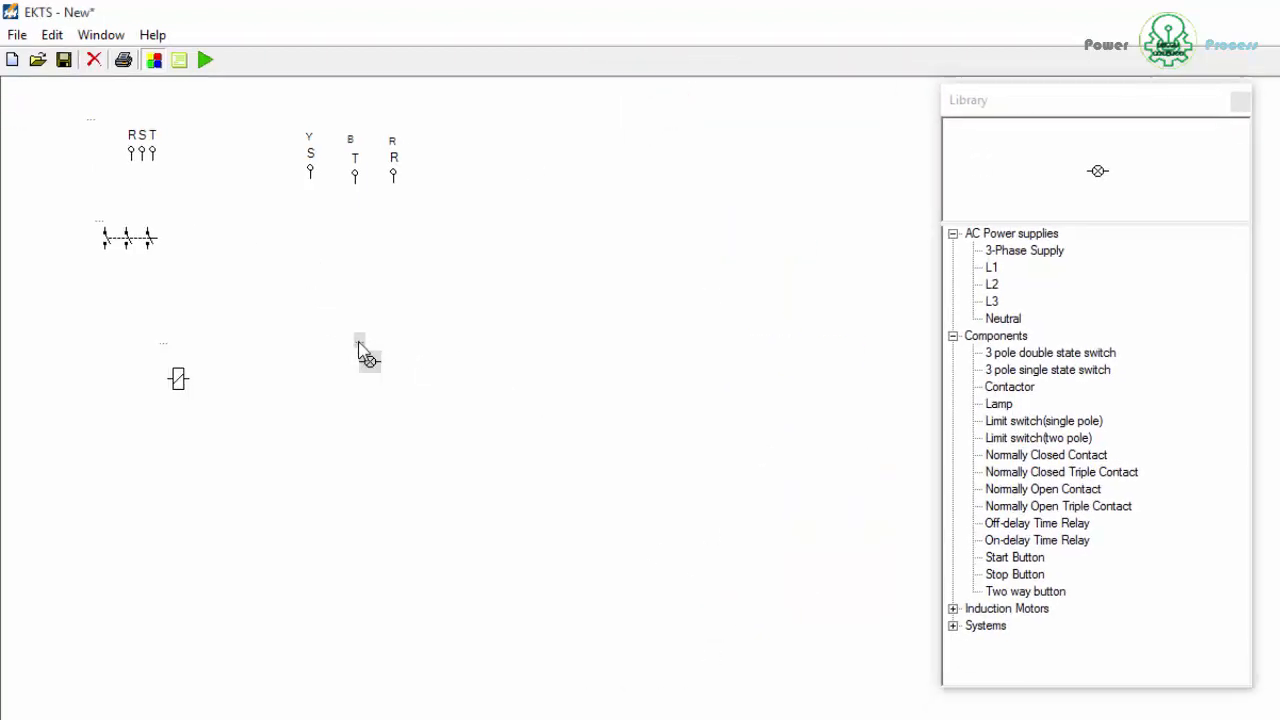
Position the lamp's label above its symbol and set the label to G.
mouse_move(365, 356)
left_mouse_down()
mouse_move(437, 354)
mouse_move(394, 346)
mouse_move(418, 360)
left_mouse_up()
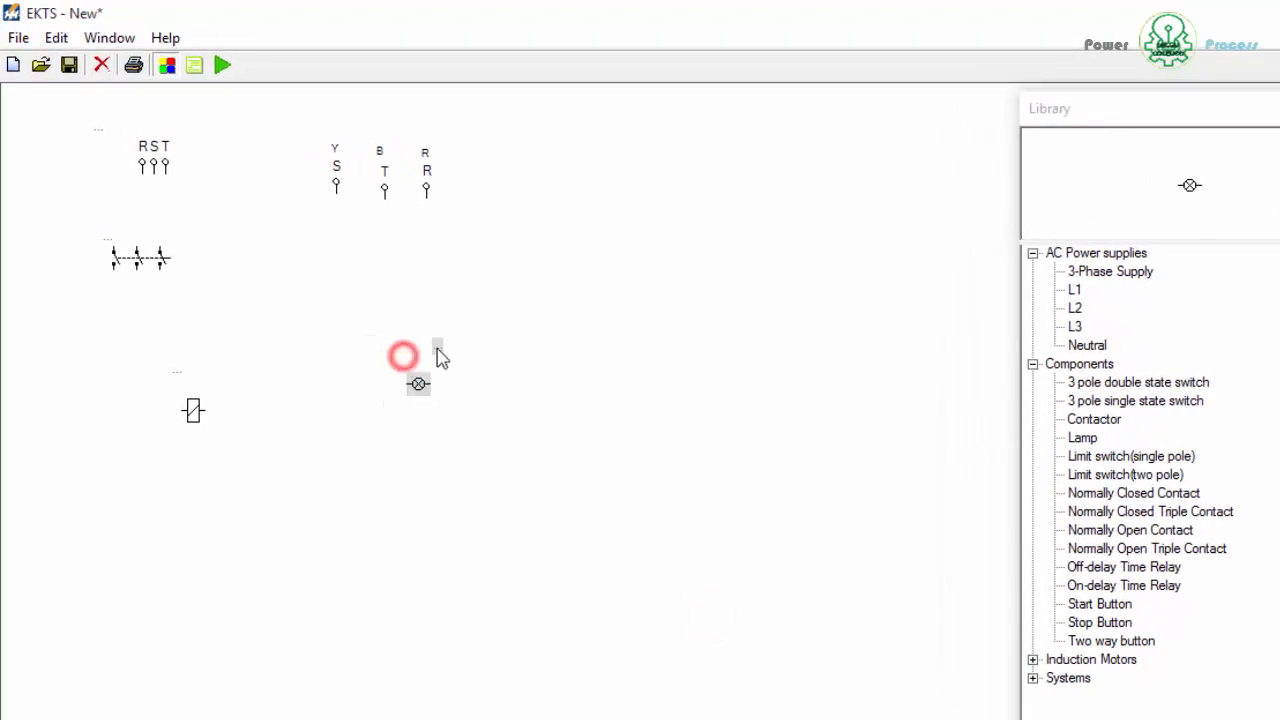
double_click(420, 358)
key("Return")
left_click(737, 343)
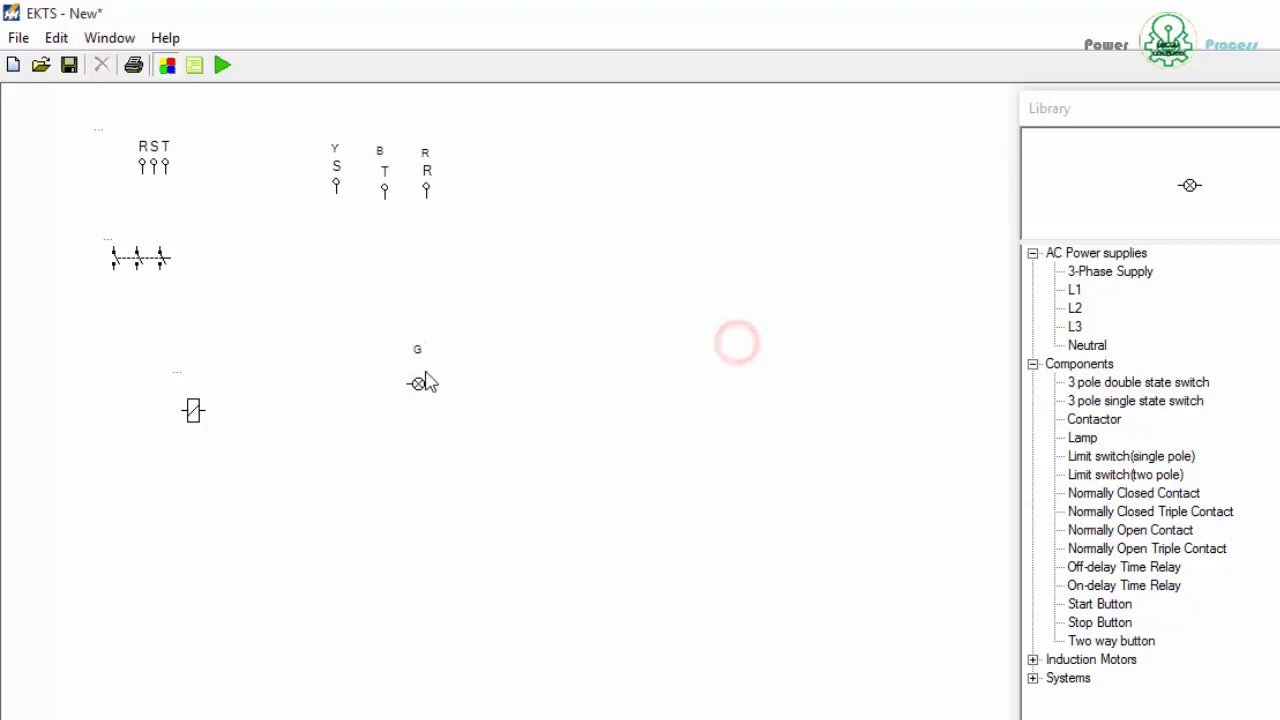
Place a second lamp directly below the G lamp and label it Y.
double_click(1083, 438)
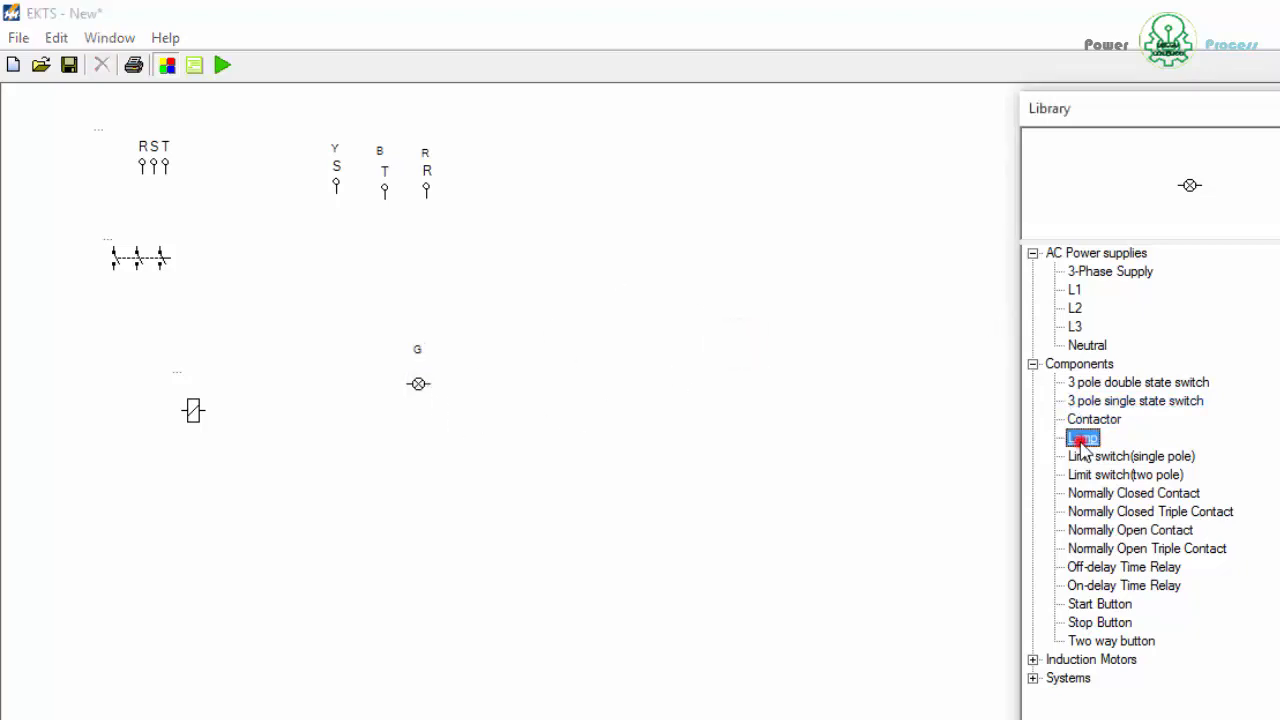
mouse_move(24, 117)
left_mouse_down()
mouse_move(420, 465)
mouse_move(431, 434)
left_mouse_up()
left_click(423, 411)
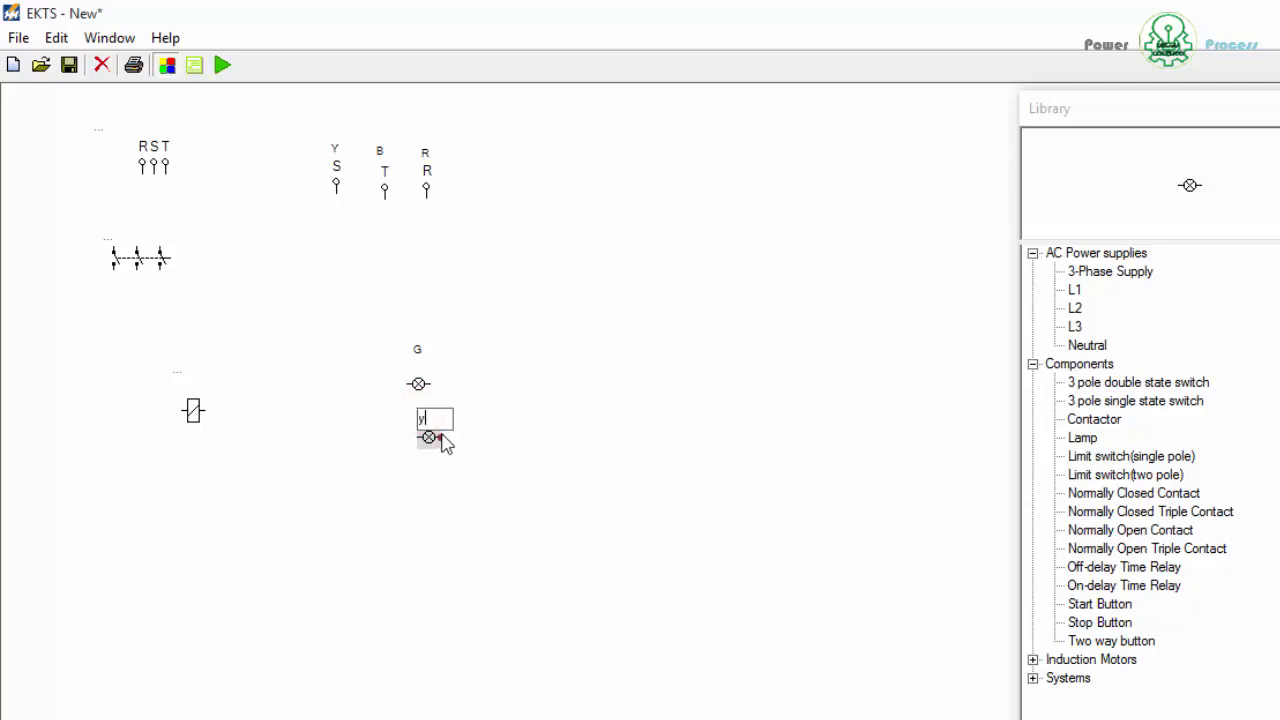
left_click(417, 463)
left_click_drag(428, 450, 426, 452)
left_click_drag(424, 450, 428, 451)
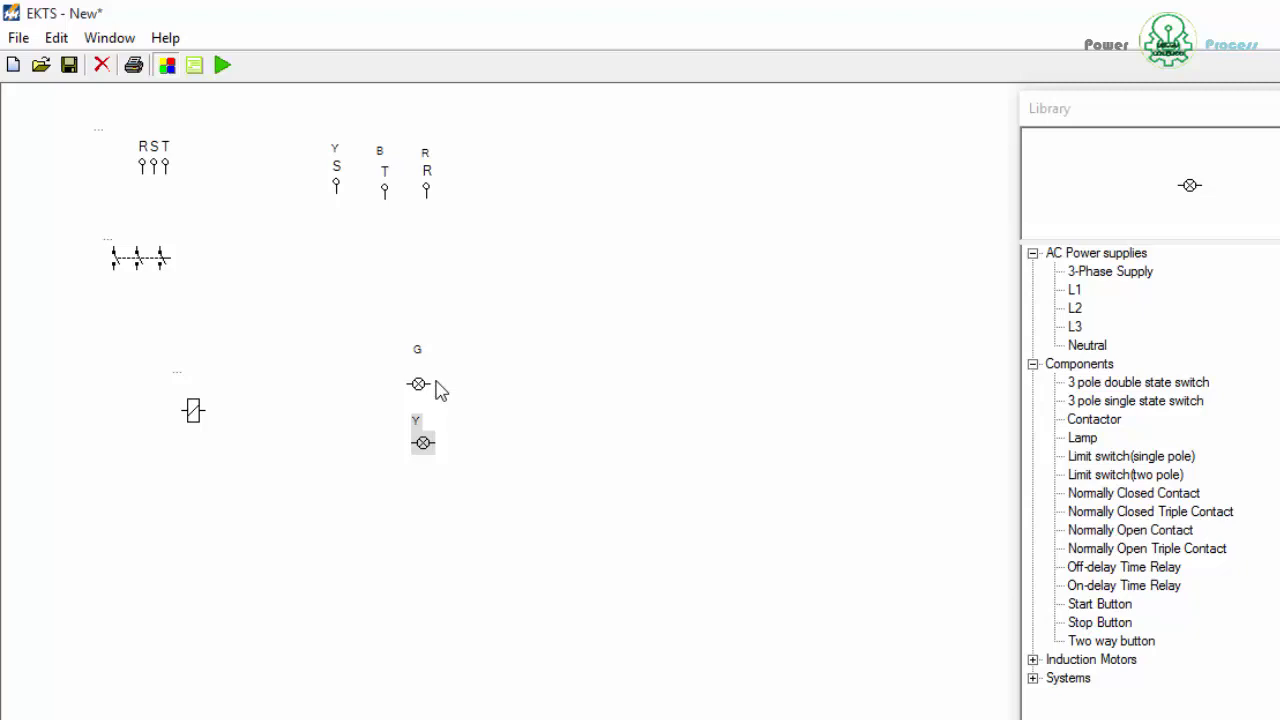
Place a single pole limit switch on the sheet, above and to the right of the G lamp.
left_click(1151, 462)
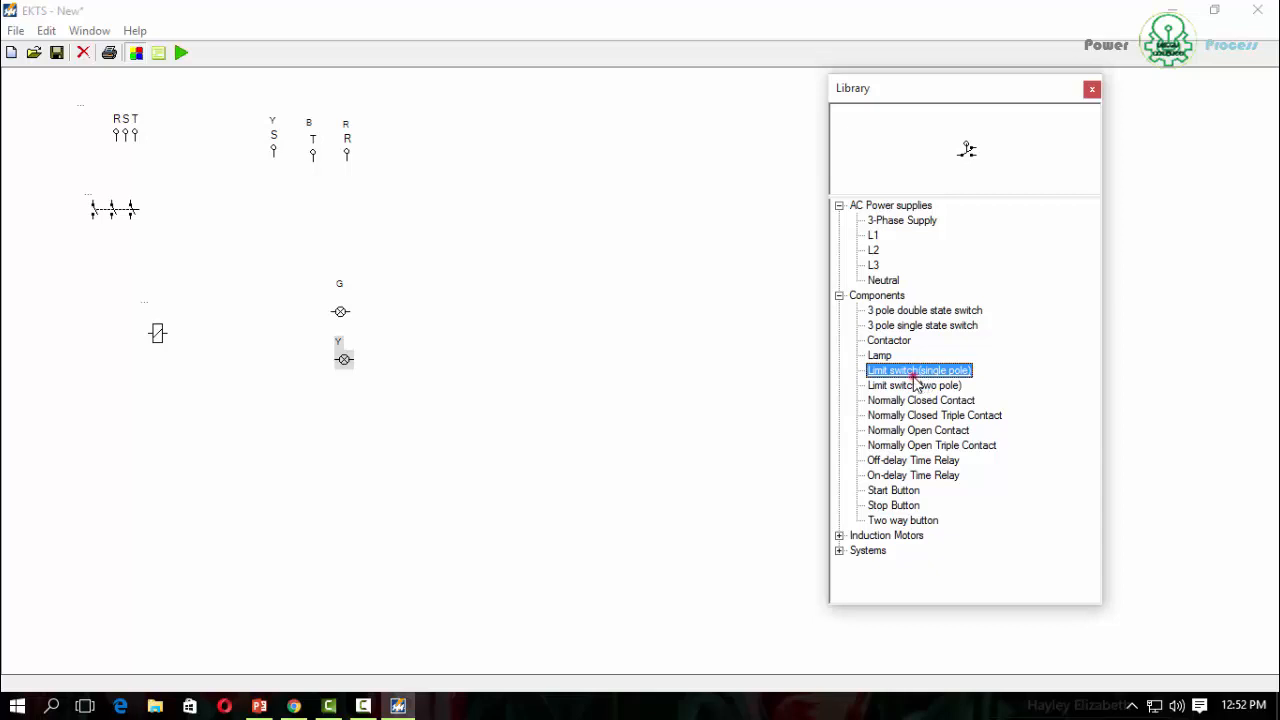
double_click(913, 378)
left_click_drag(25, 105, 460, 250)
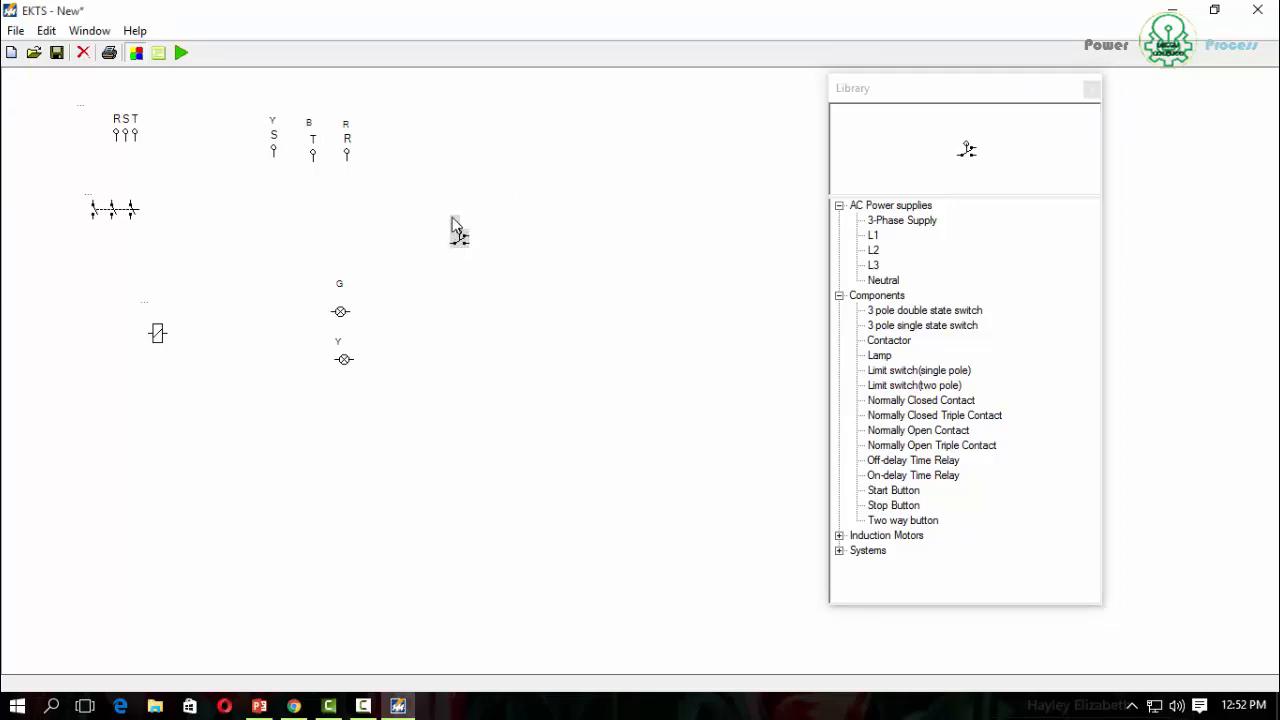
left_click(452, 218)
Arrange the single pole limit switch below its label and wire its common terminal to the R supply.
left_click_drag(457, 246, 437, 247)
left_click_drag(440, 171, 438, 182)
mouse_move(429, 235)
left_mouse_down()
mouse_move(361, 207)
mouse_move(346, 159)
left_mouse_up()
Move the Library window closer to the circuit and place a two pole limit switch beside the contactor.
left_click_drag(896, 93, 808, 63)
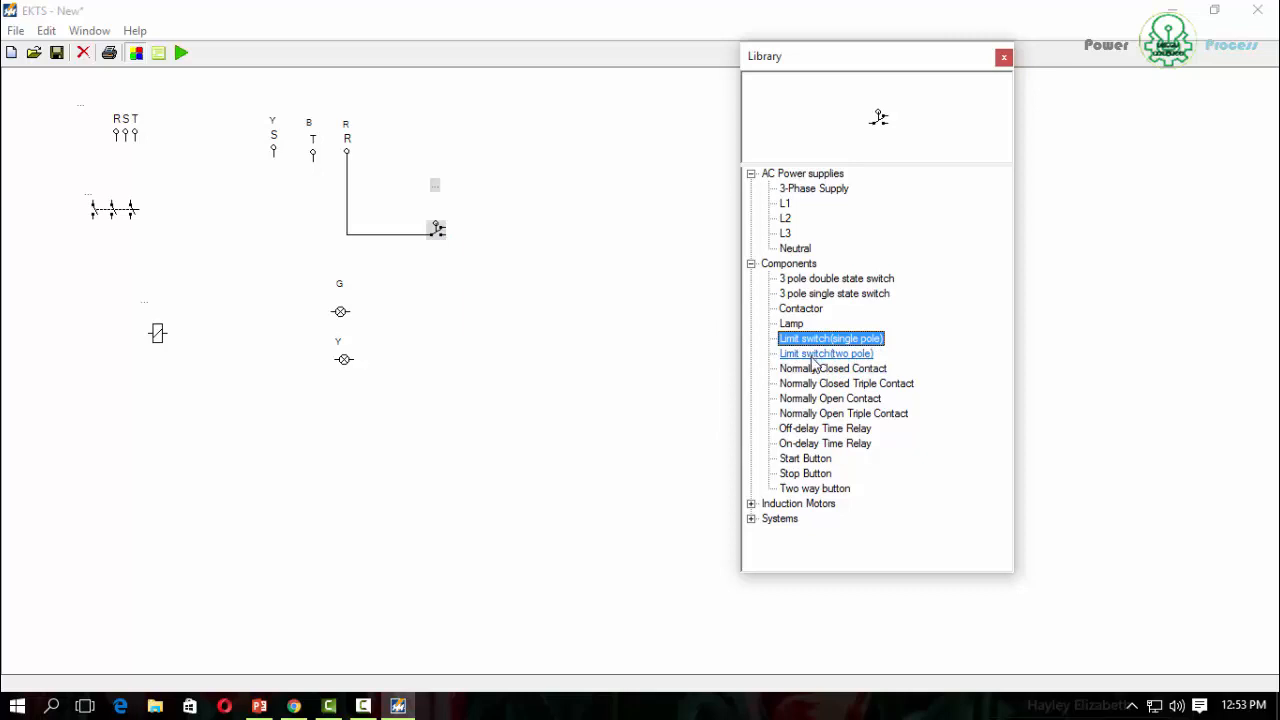
left_click_drag(811, 54, 710, 50)
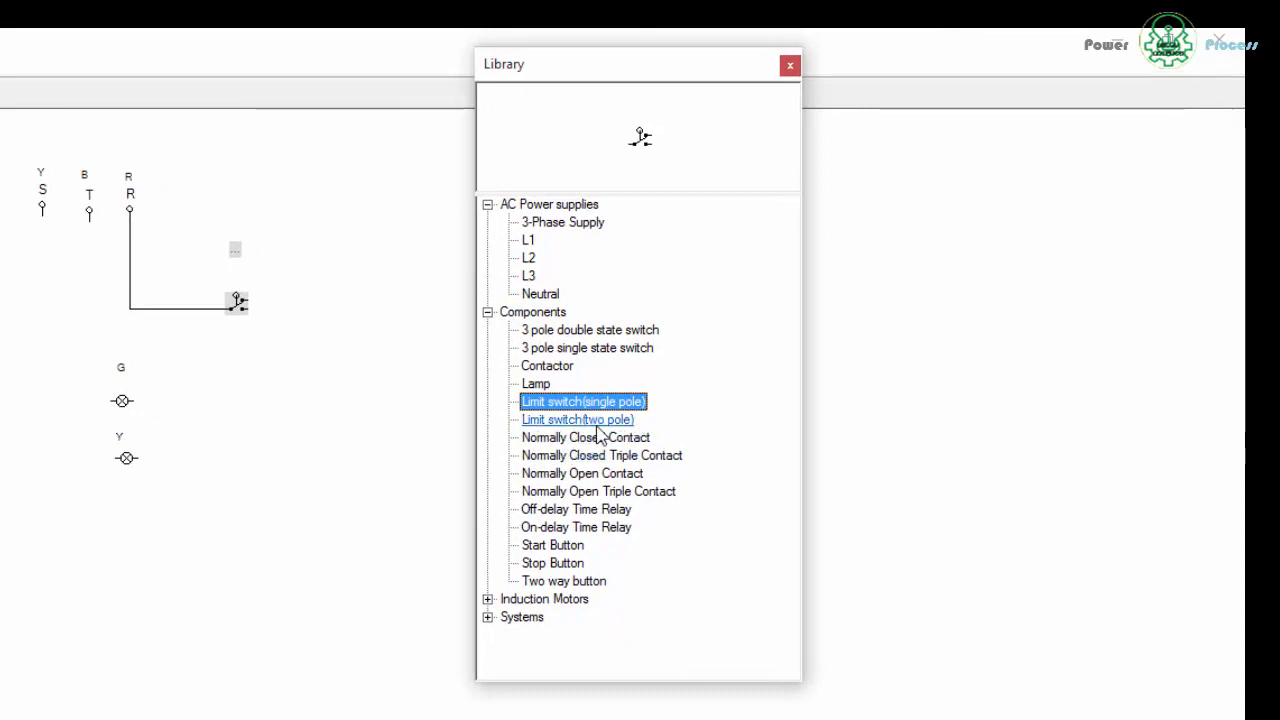
left_click(606, 419)
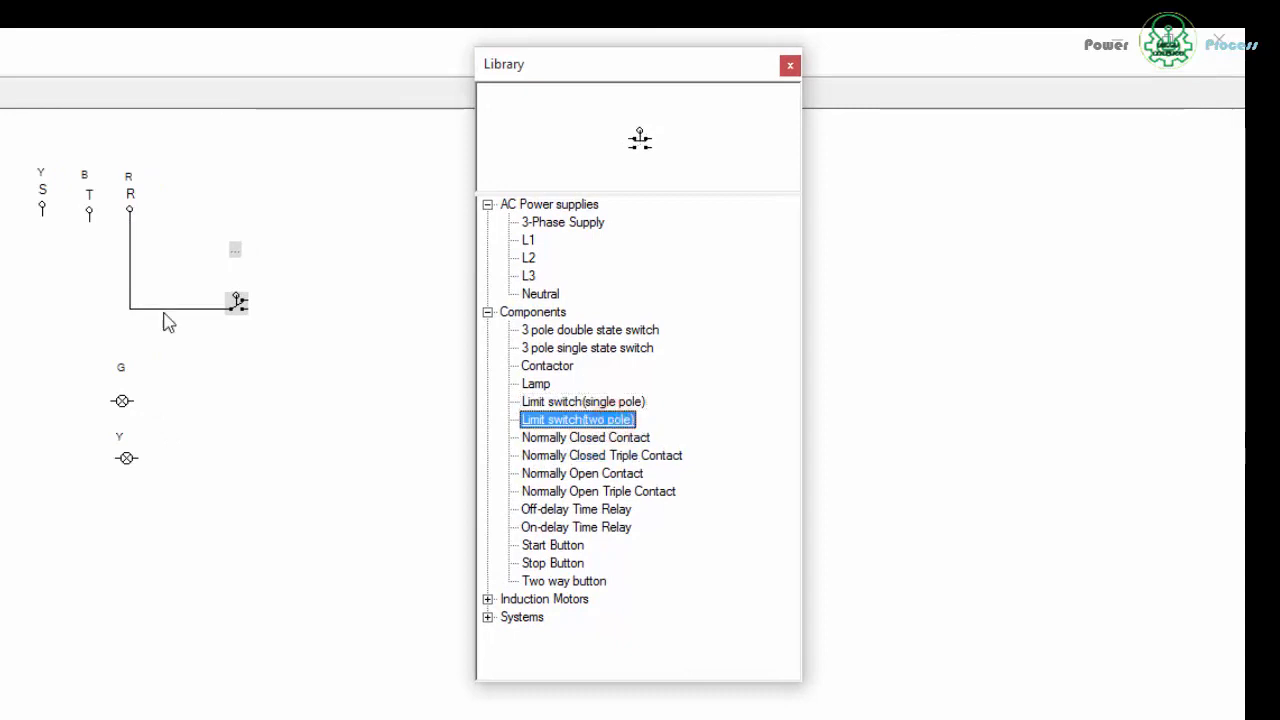
left_click(236, 303)
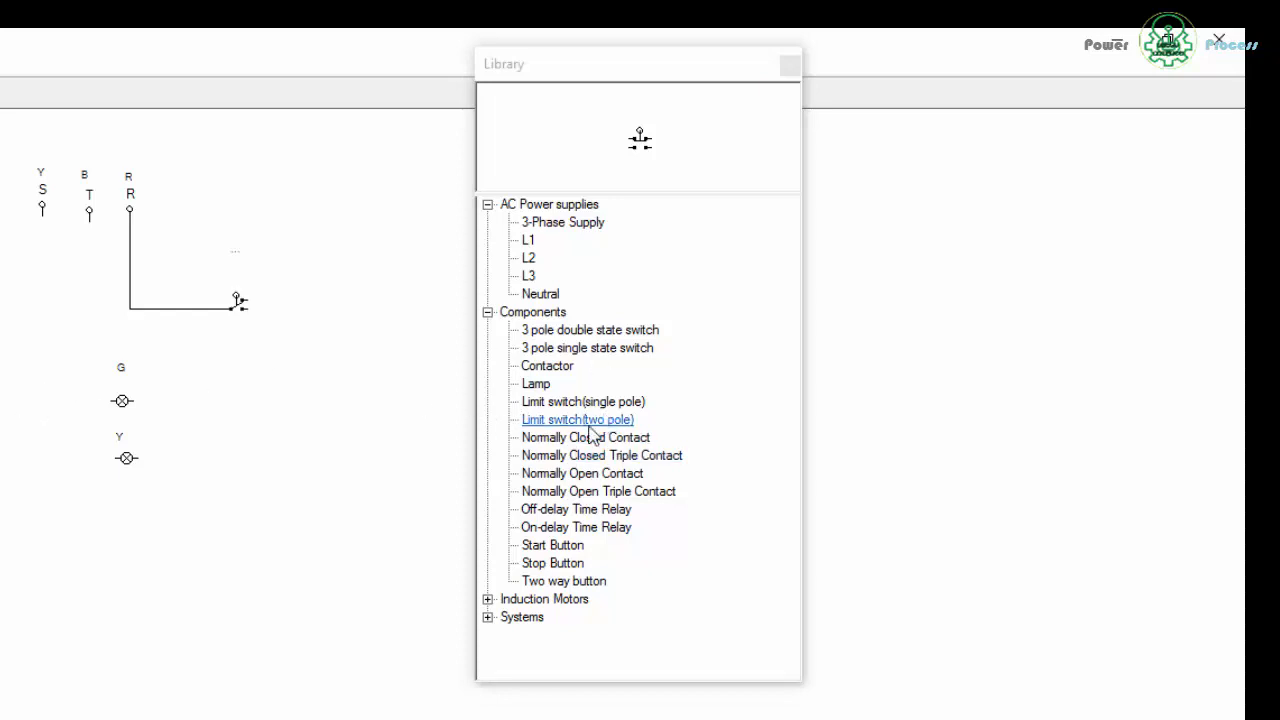
left_click(621, 476)
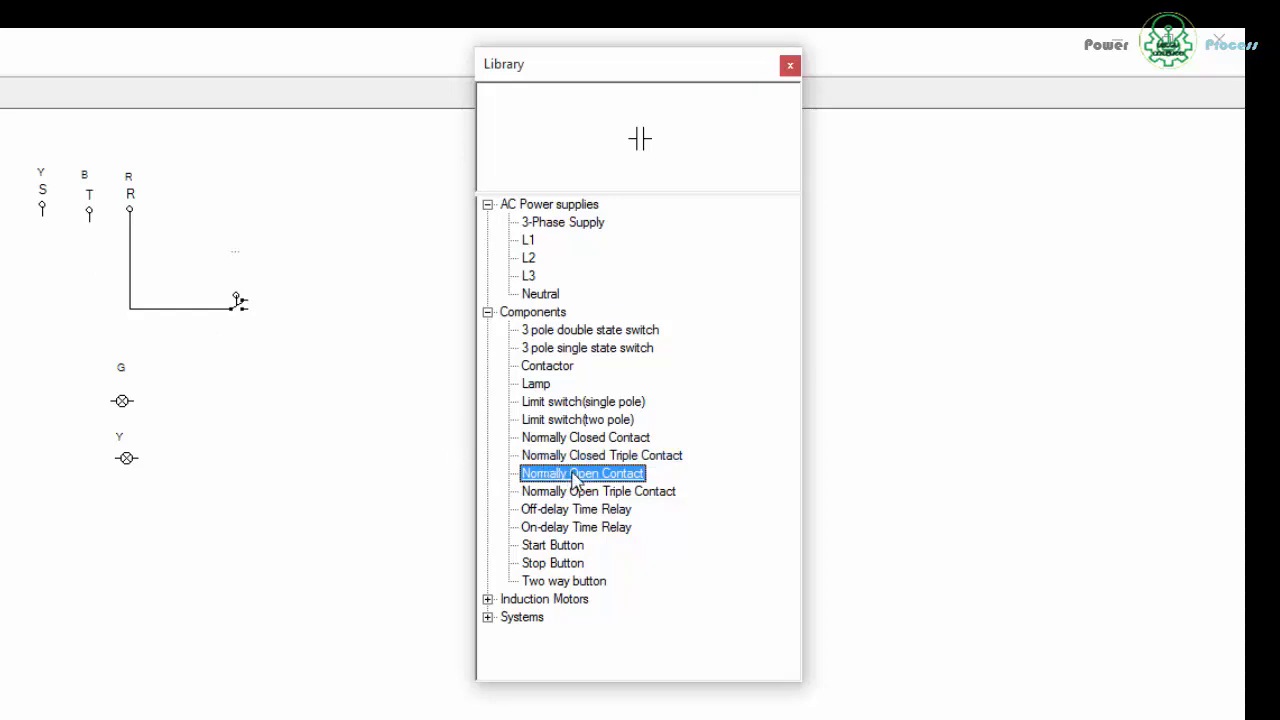
left_click(580, 490)
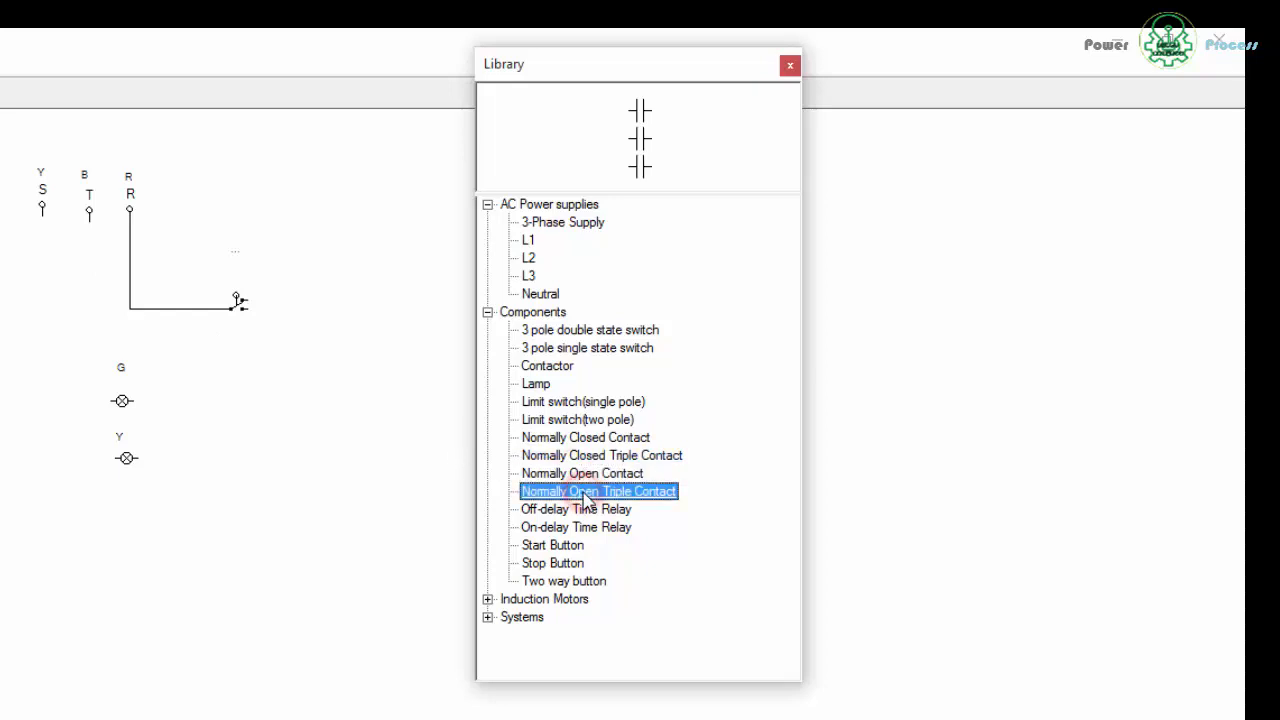
left_click(571, 476)
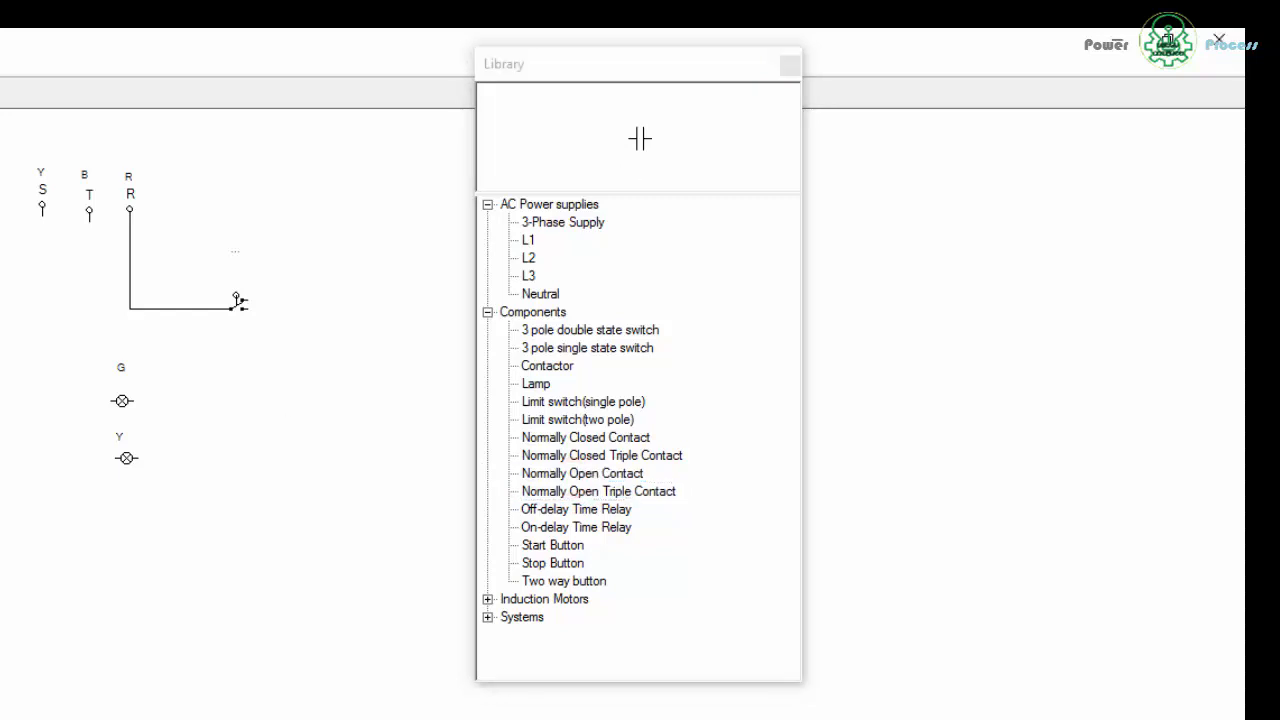
left_click(94, 606)
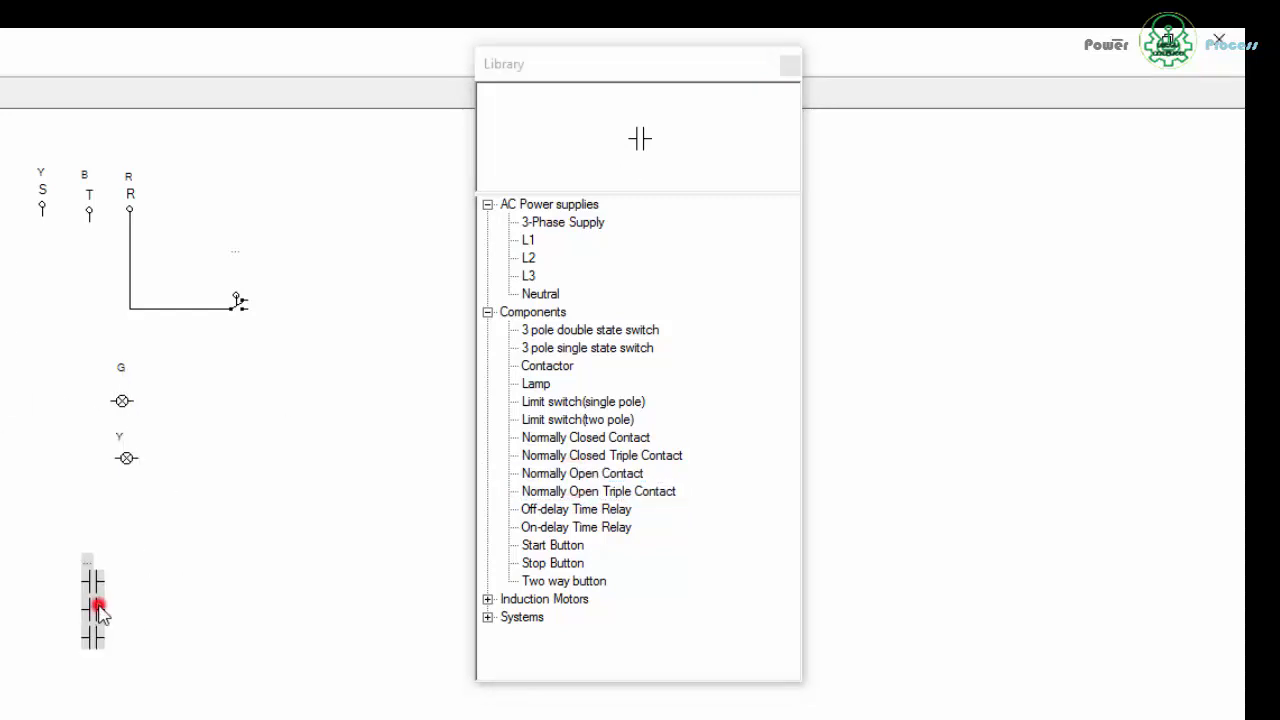
key("Delete")
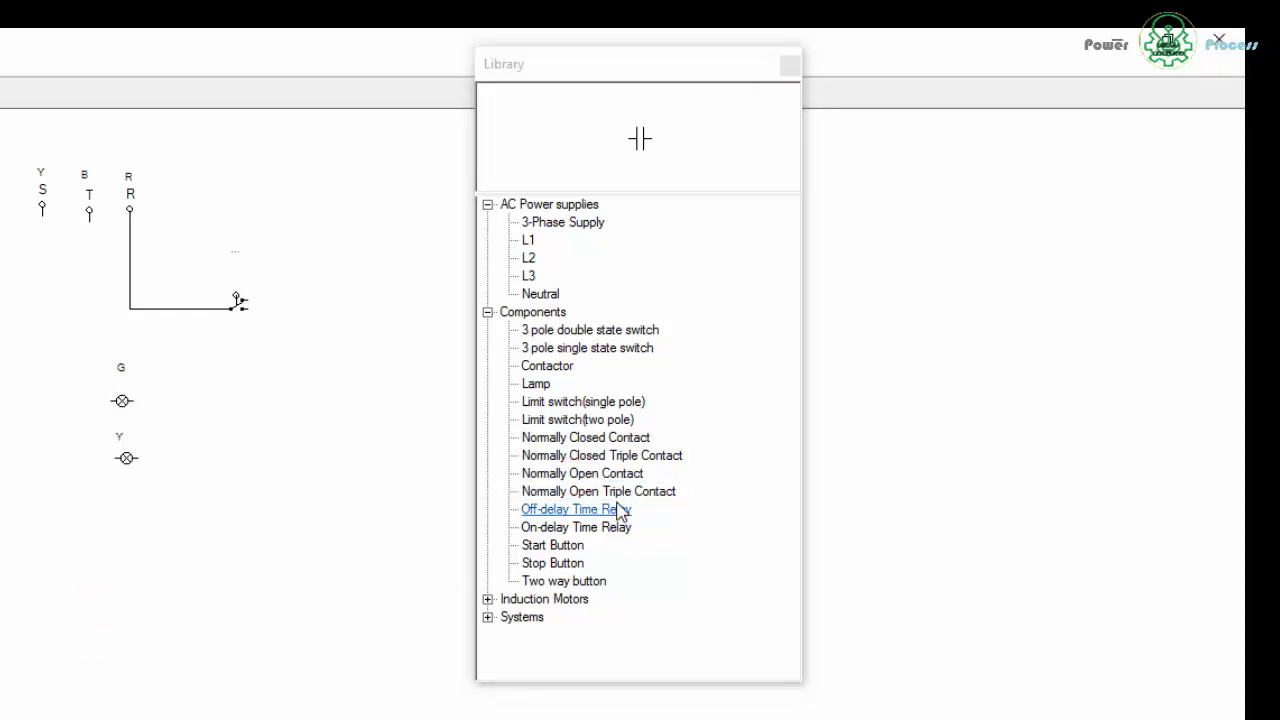
Place a normally open contact to the left of the 3-phase supply and a normally closed contact below it.
left_click(603, 477)
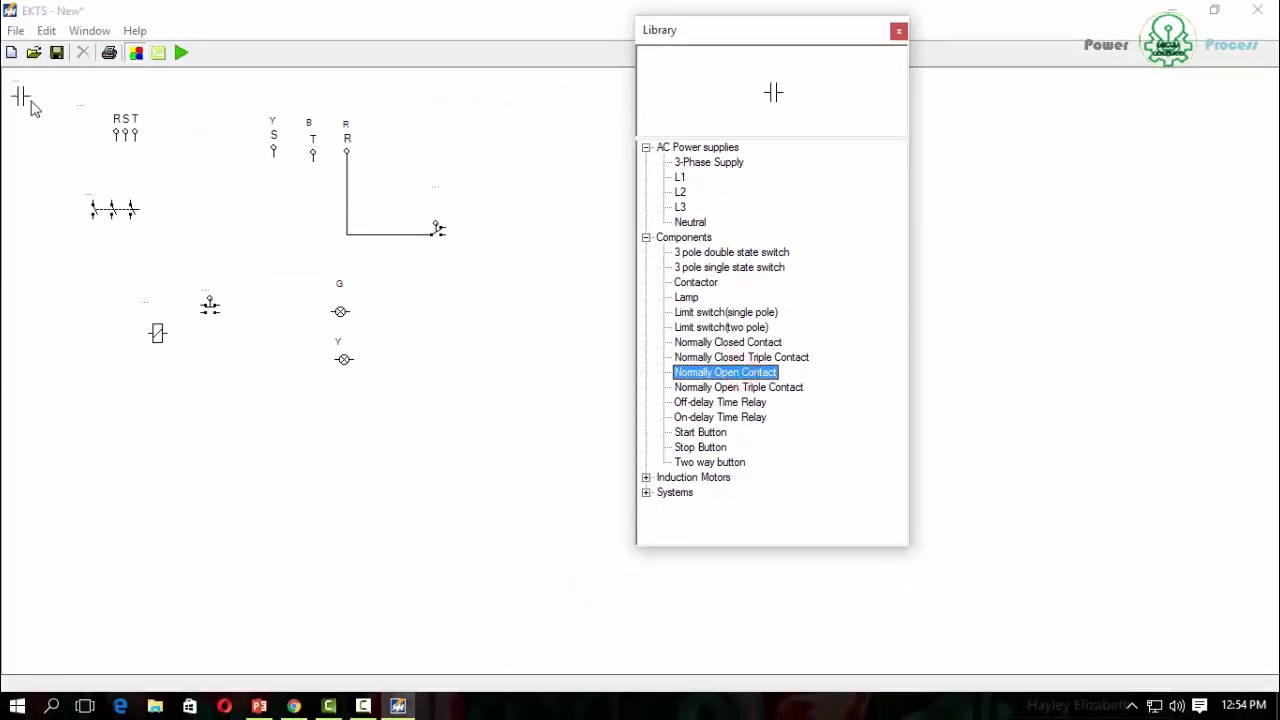
left_click(20, 90)
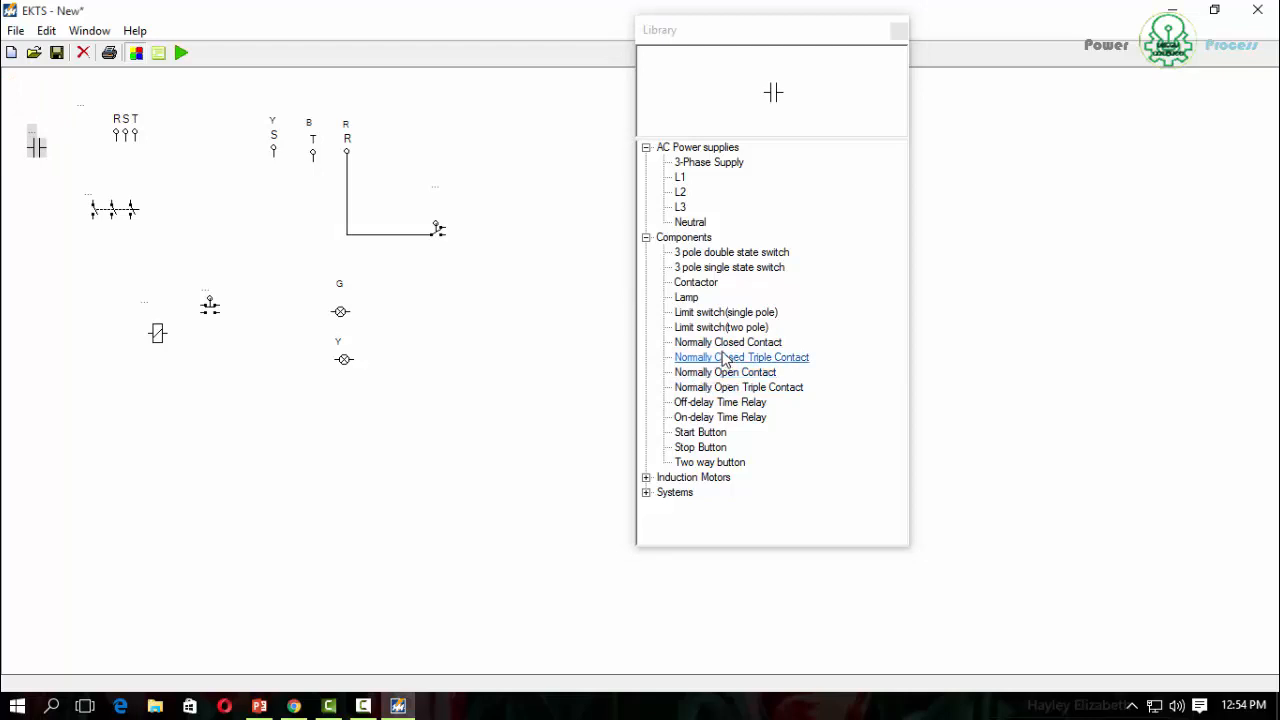
left_click(726, 342)
left_click_drag(12, 97, 30, 284)
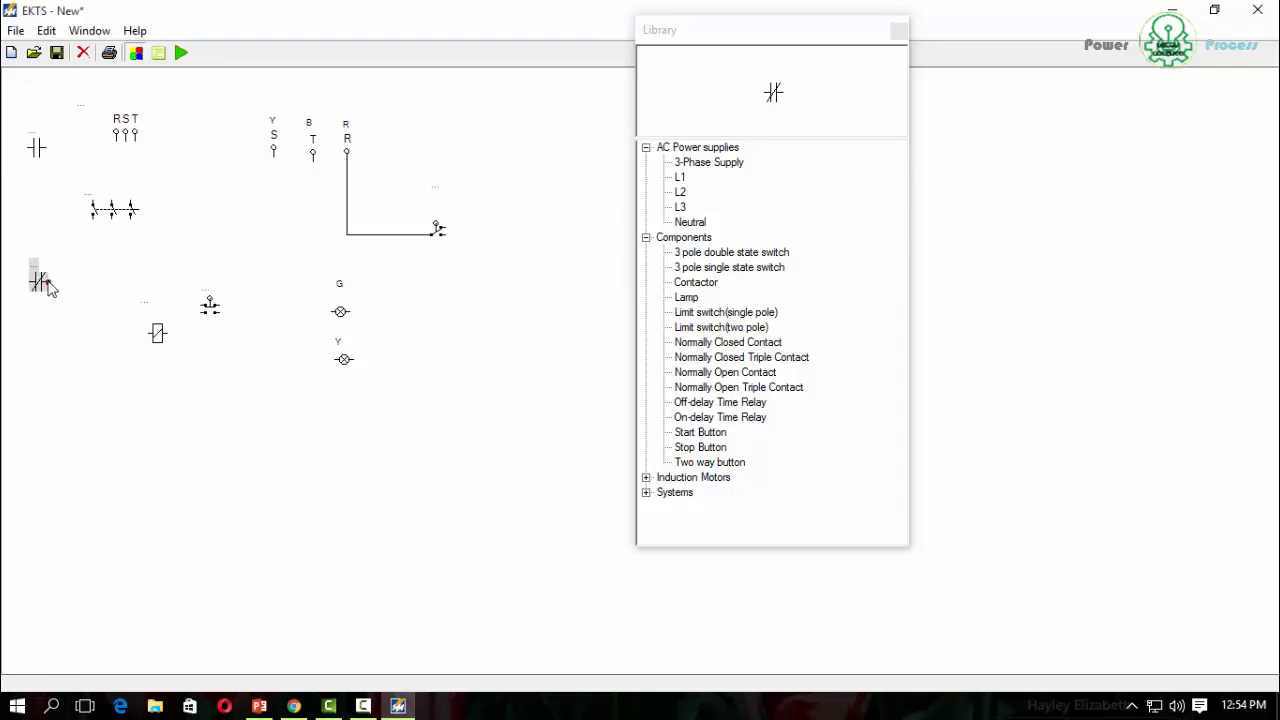
Wire the normally closed contact to the free terminal of the single pole limit switch and bring the Library window lower.
left_click_drag(48, 284, 447, 253)
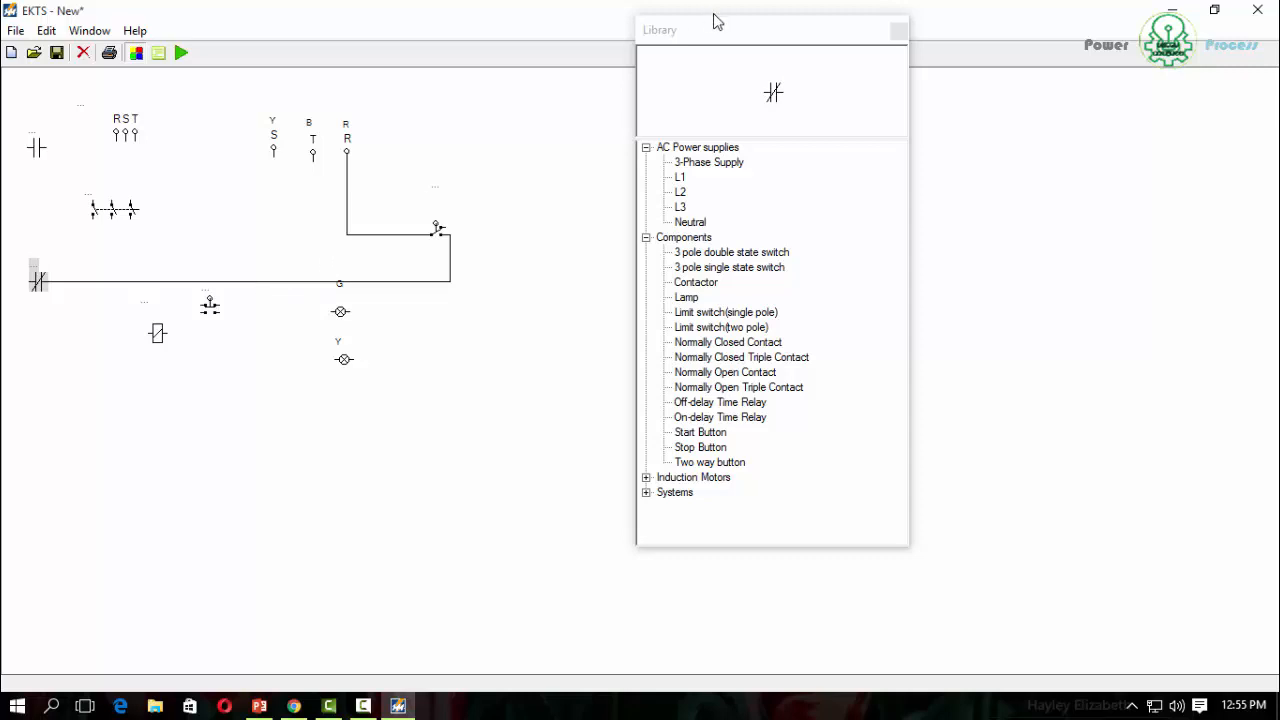
left_click_drag(697, 38, 660, 103)
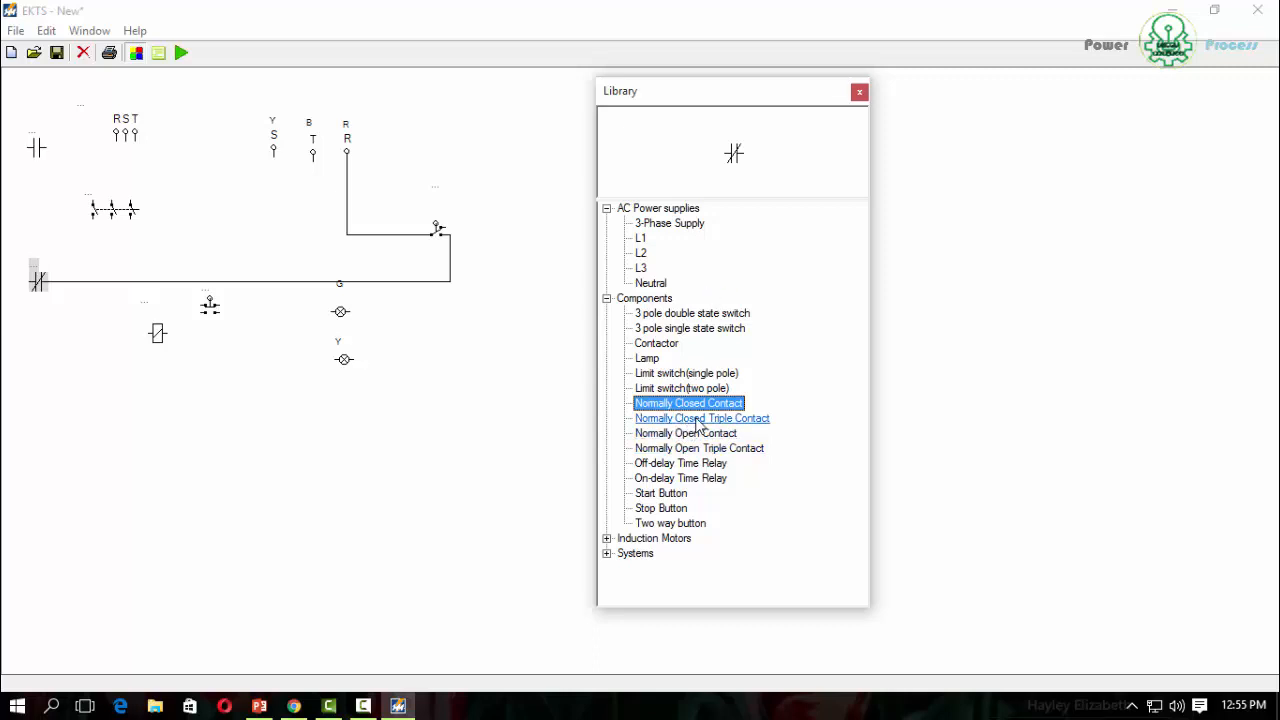
Place a normally open triple contact in the empty area beyond the limit switch and rotate it so its three poles stand side by side.
left_click(697, 419)
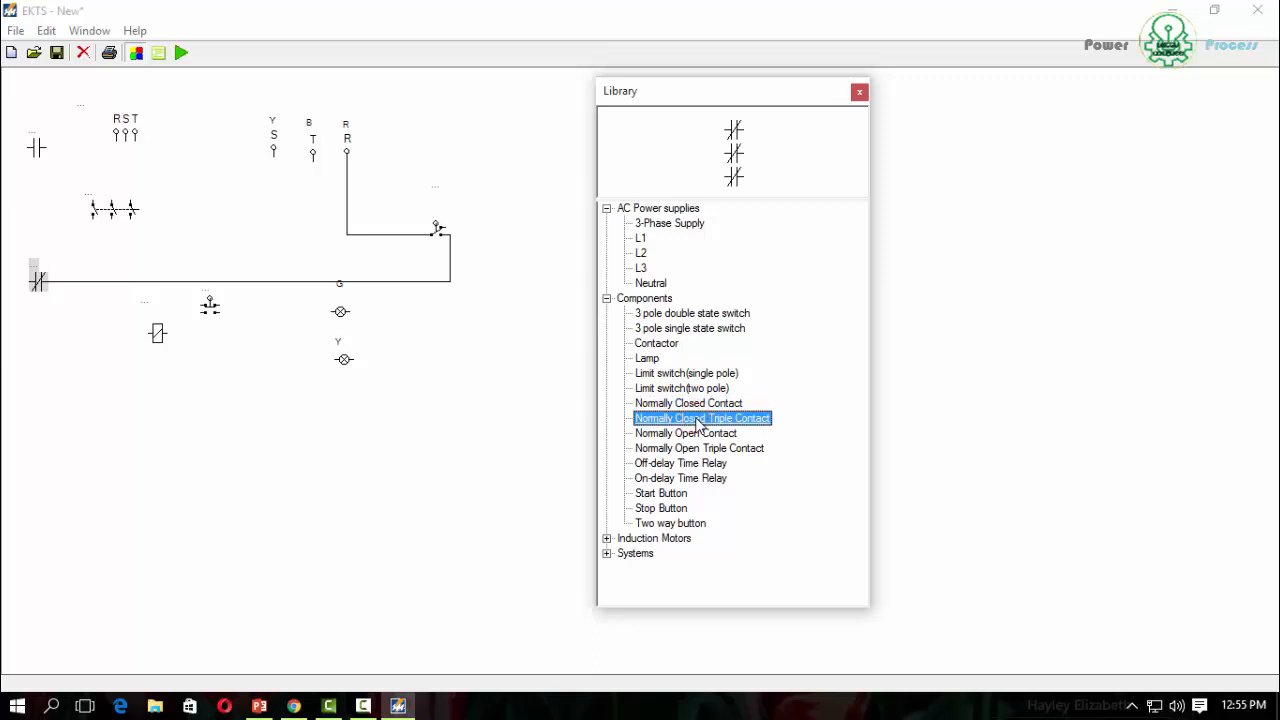
left_click(700, 448)
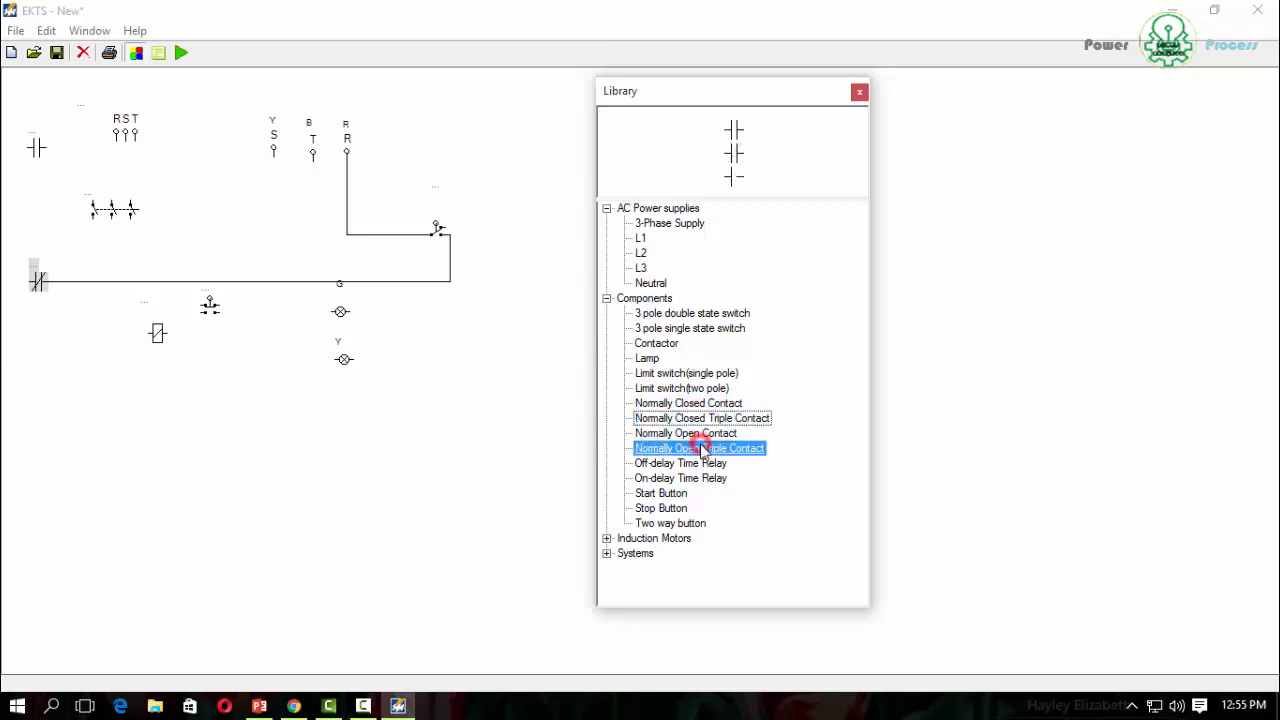
double_click(701, 445)
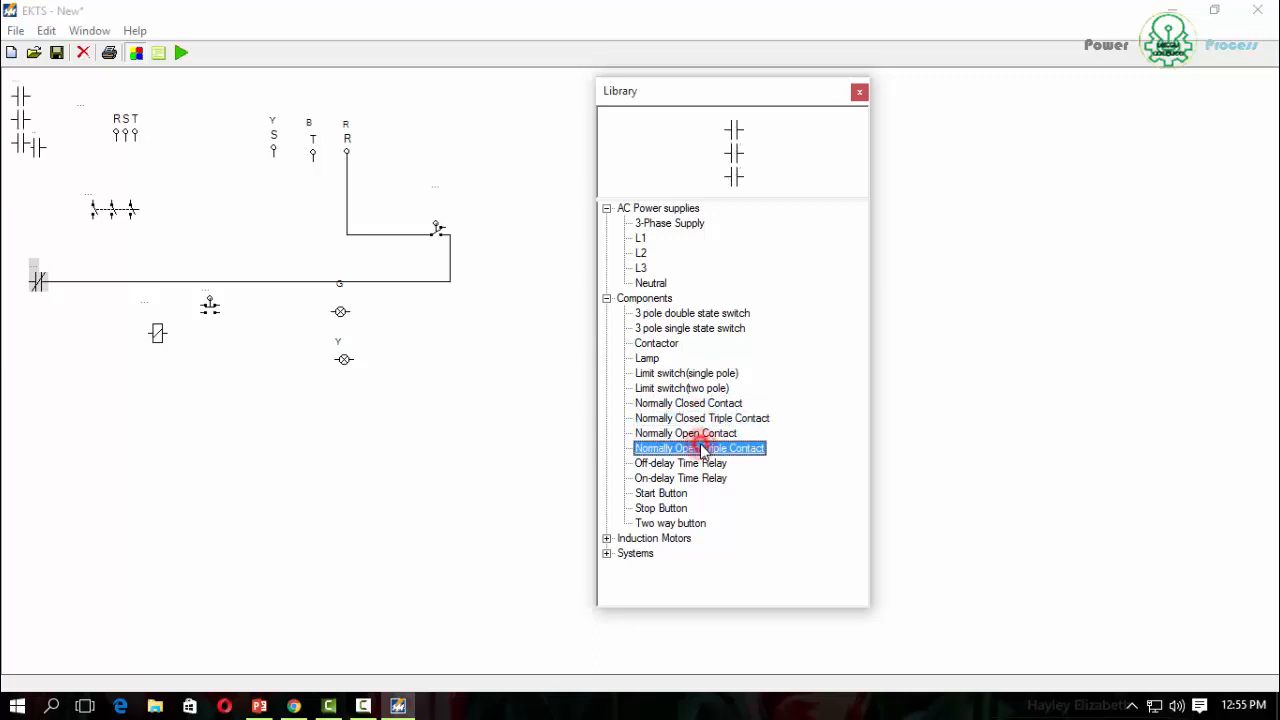
left_click_drag(669, 95, 887, 76)
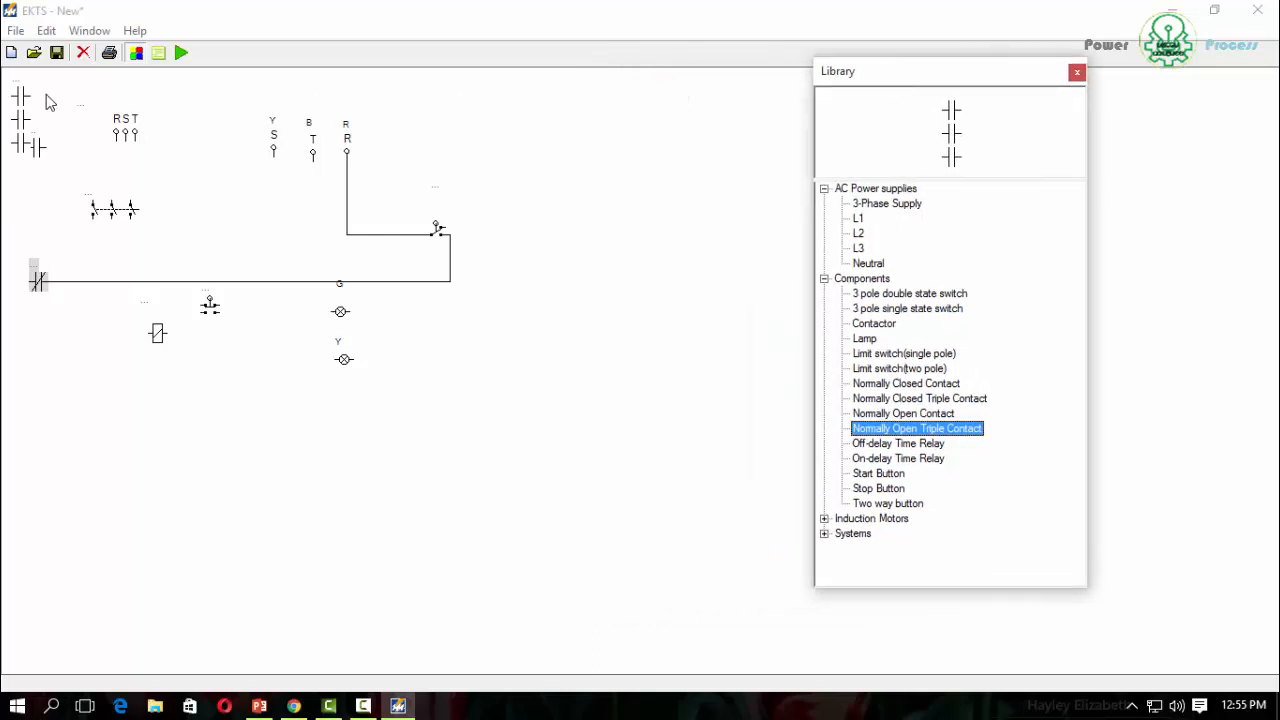
left_click_drag(22, 103, 619, 345)
right_click(619, 345)
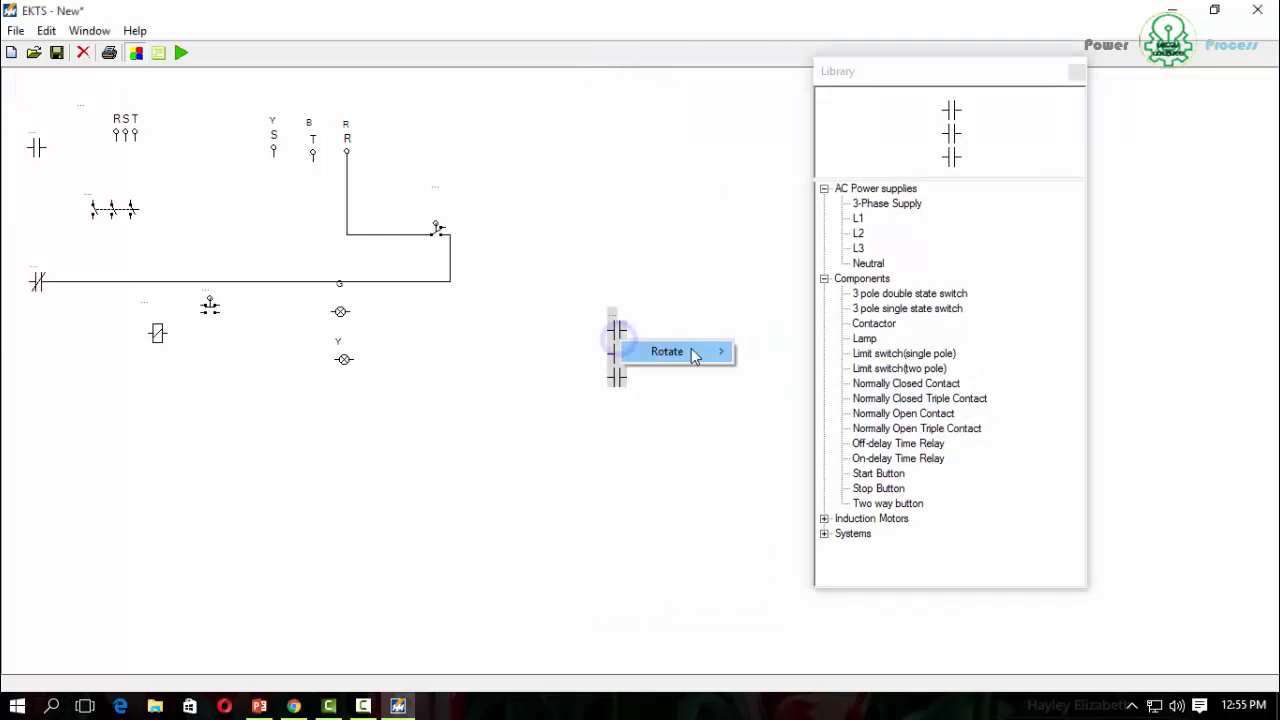
left_click(689, 349)
left_click(763, 350)
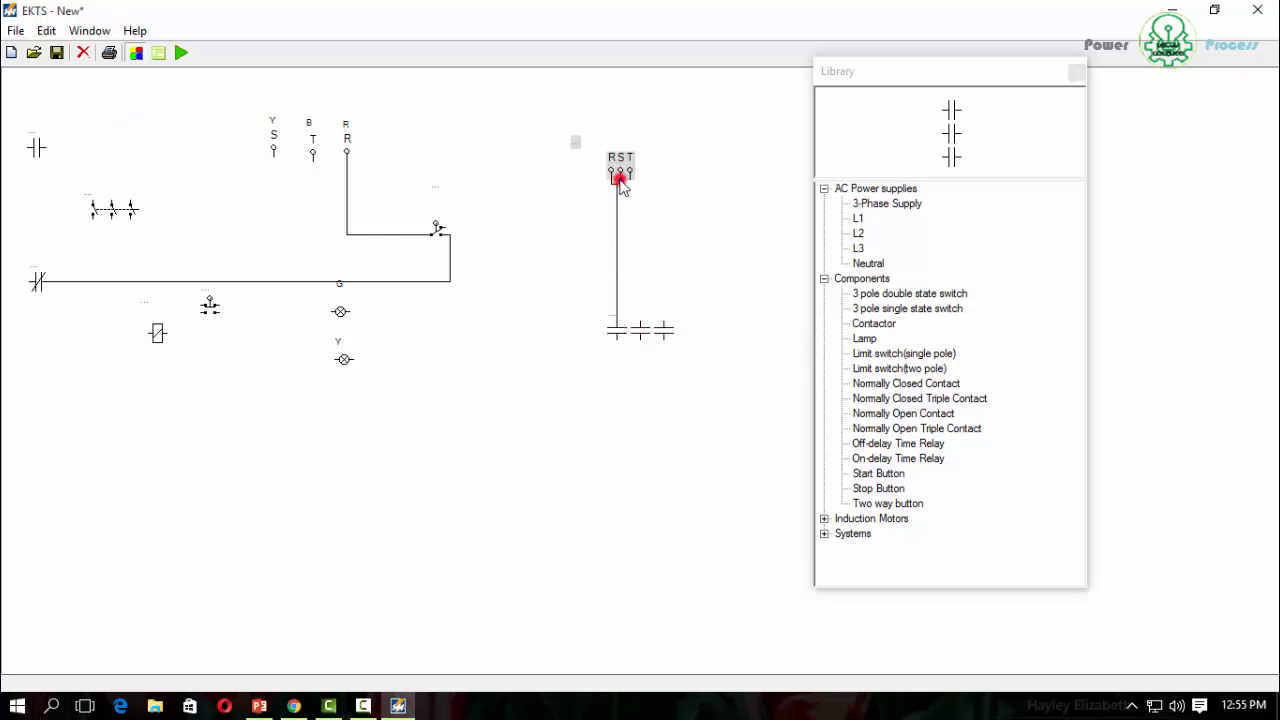
Wire the S and T terminals of the 3-phase supply to the second and third poles of the normally open triple contact.
mouse_move(620, 176)
left_mouse_down()
mouse_move(654, 320)
mouse_move(640, 323)
left_mouse_up()
mouse_move(615, 160)
left_mouse_down()
mouse_move(628, 154)
mouse_move(674, 223)
mouse_move(665, 328)
left_mouse_up()
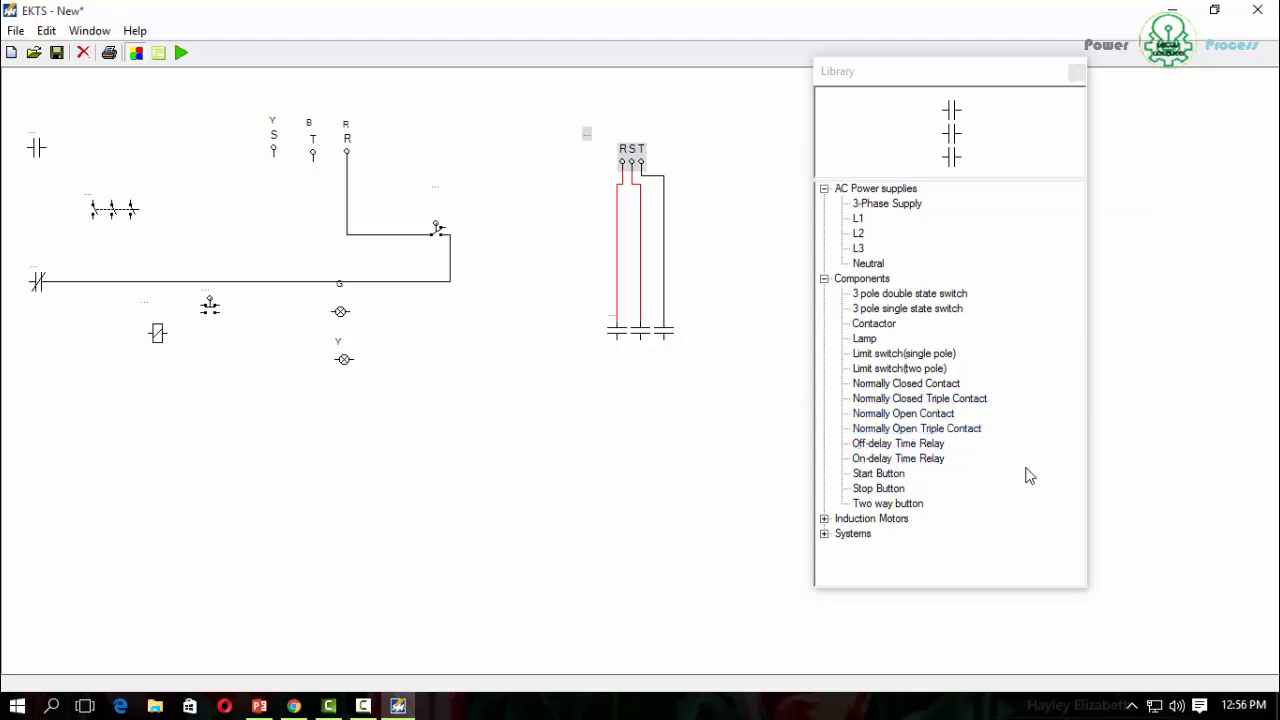
Place an off-delay time relay below and to the left of the Y lamp, with an on-delay time relay level to its right.
left_click(926, 430)
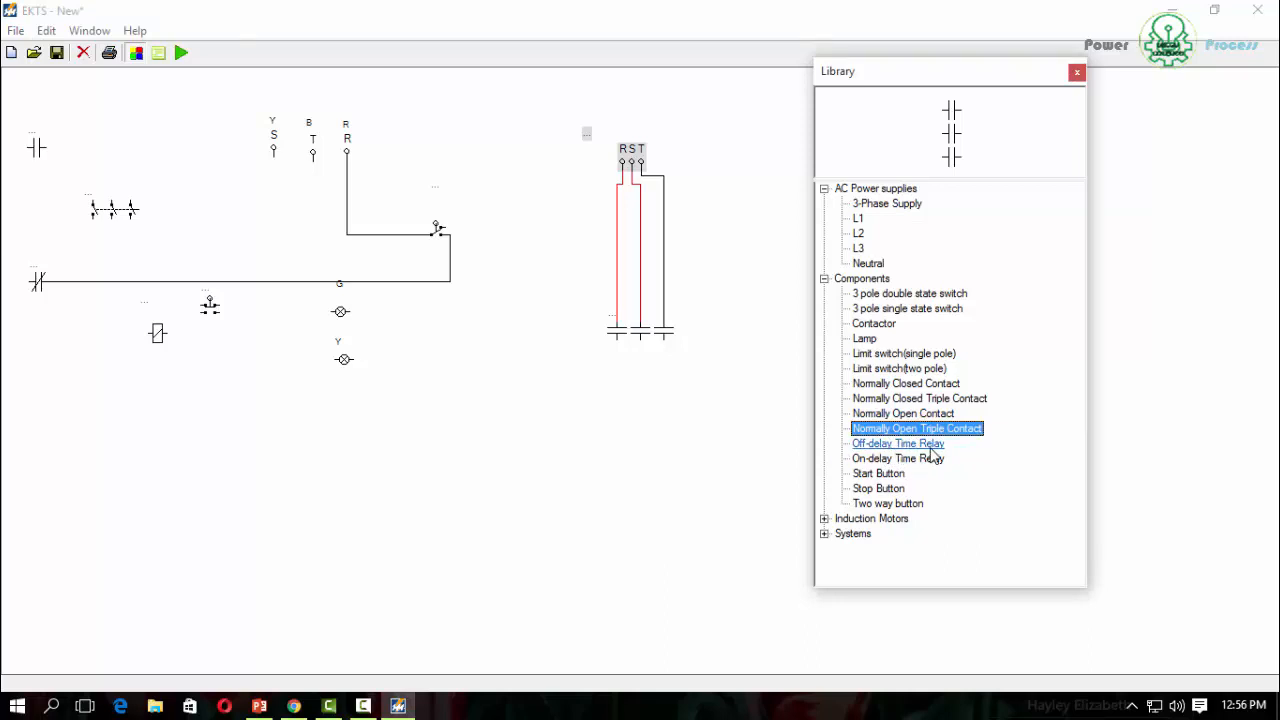
left_click(910, 444)
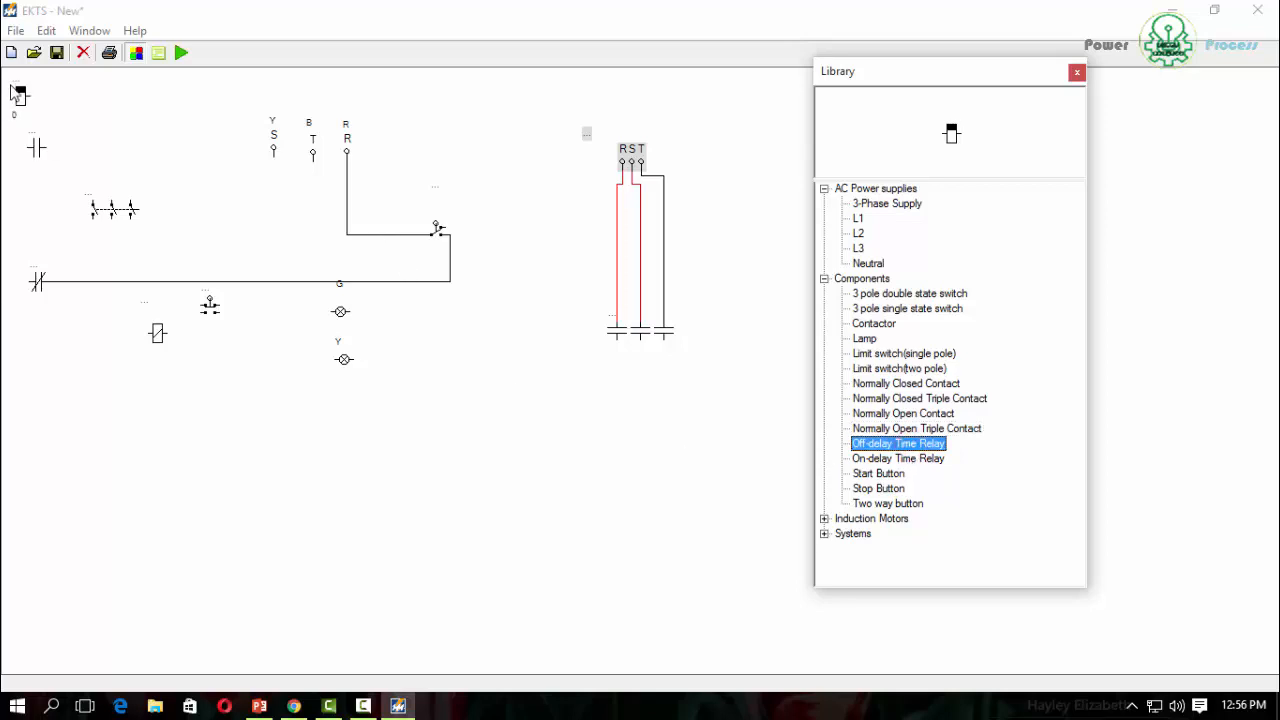
left_click_drag(18, 95, 266, 452)
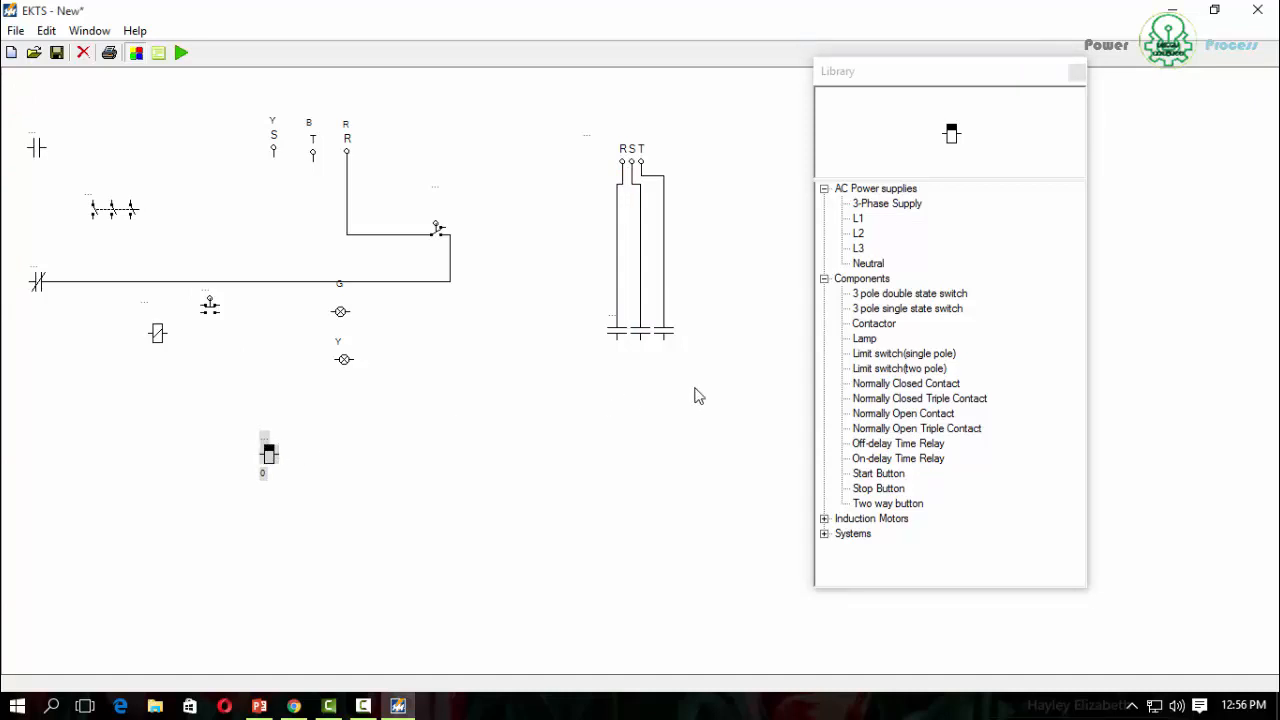
left_click(882, 458)
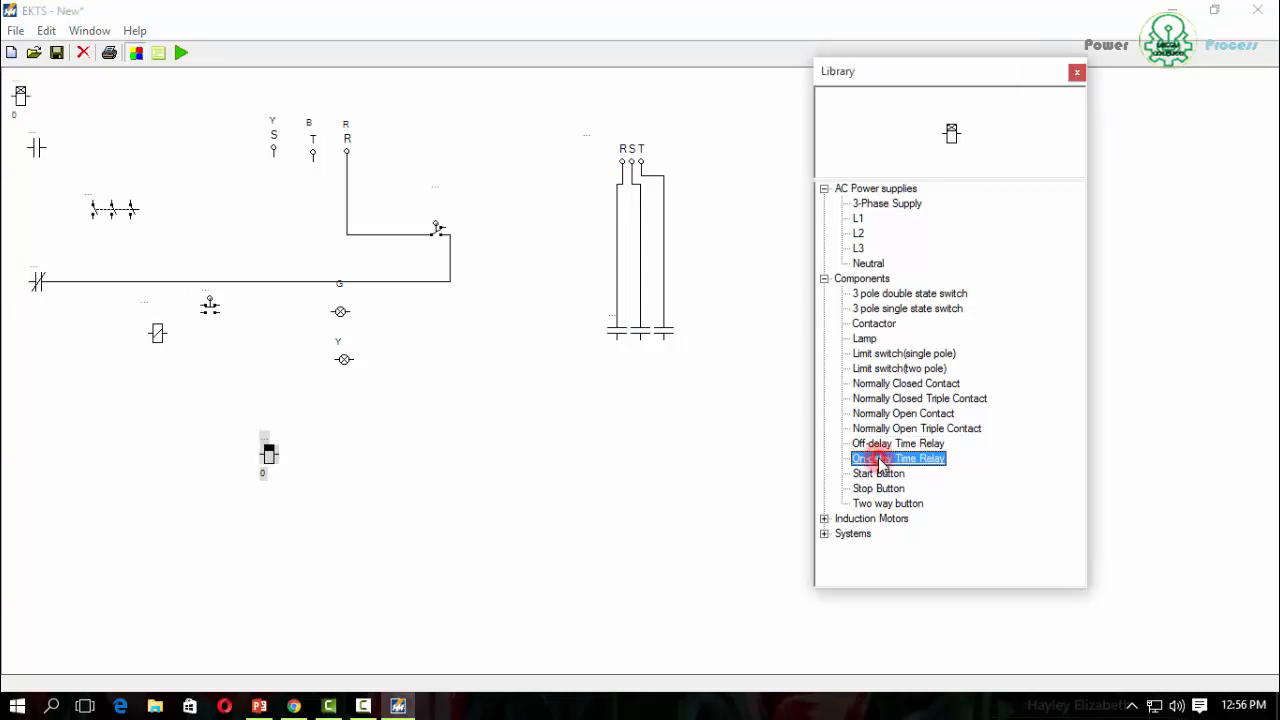
left_click(20, 96)
left_click_drag(24, 89, 385, 441)
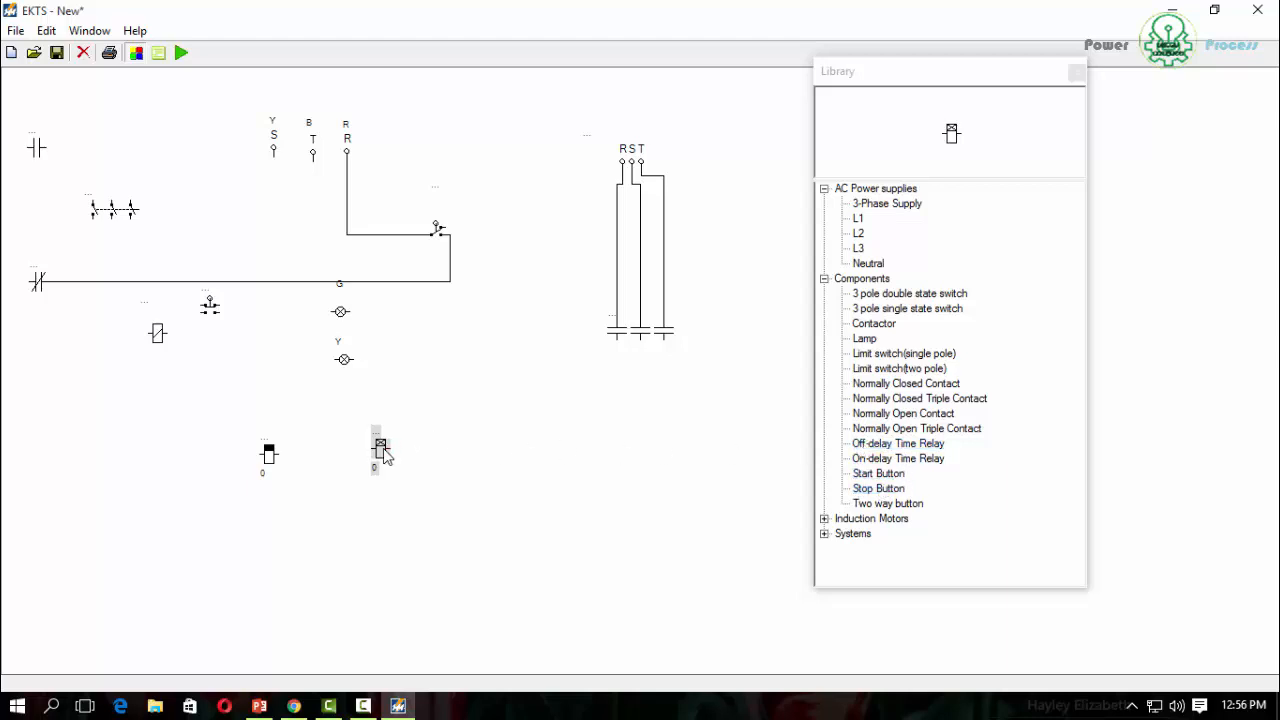
left_click_drag(385, 452, 366, 459)
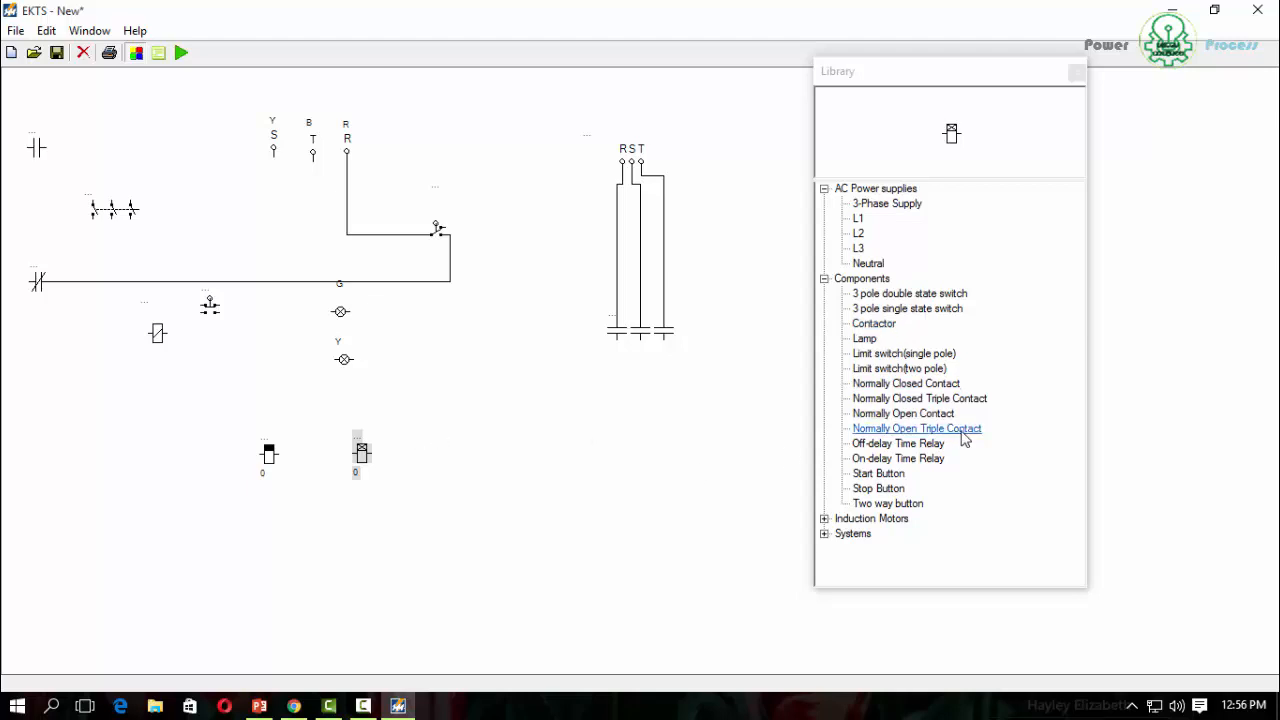
Place a start button to the right of the on-delay time relay and a stop button beside it in the same row.
left_click(895, 475)
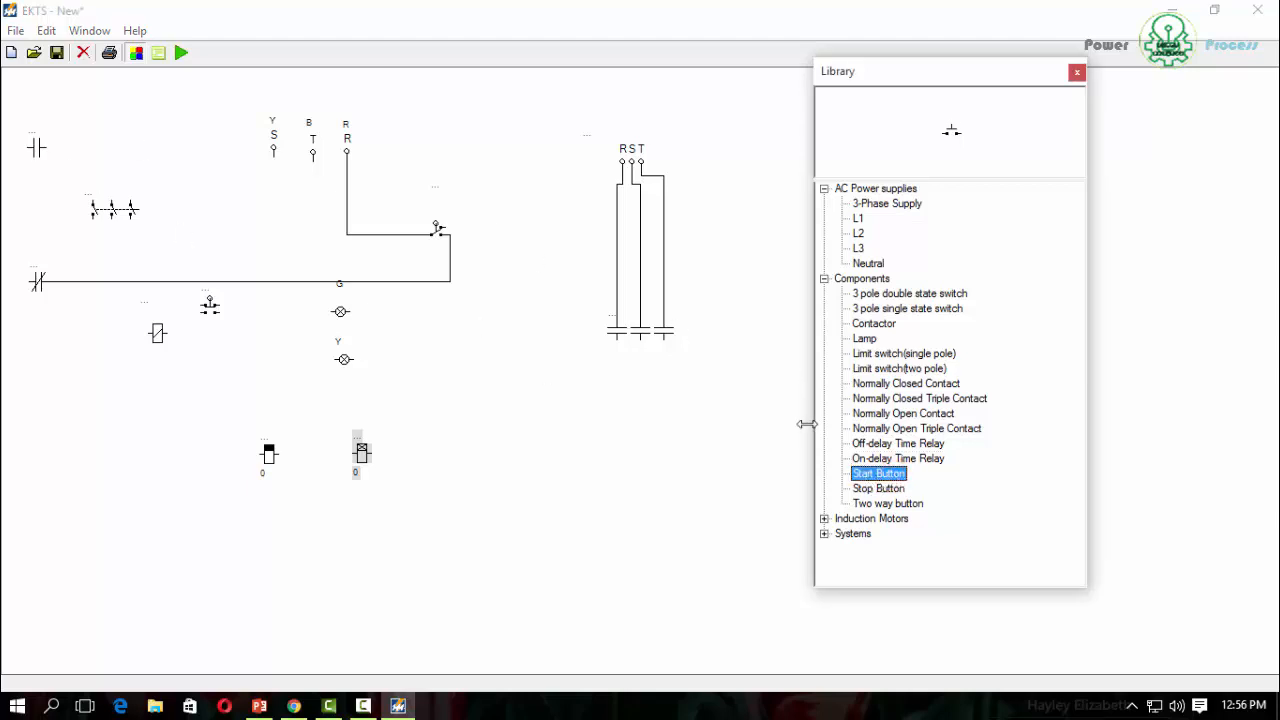
double_click(879, 472)
left_click_drag(10, 93, 480, 465)
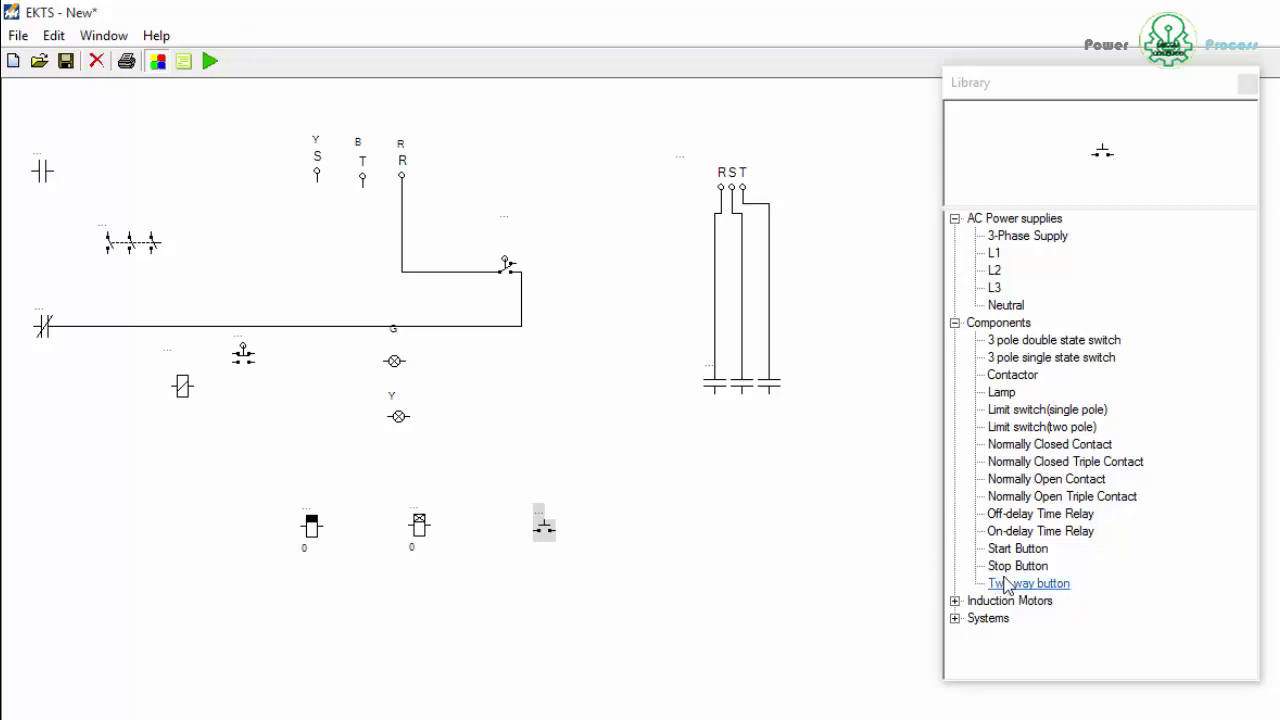
double_click(1017, 566)
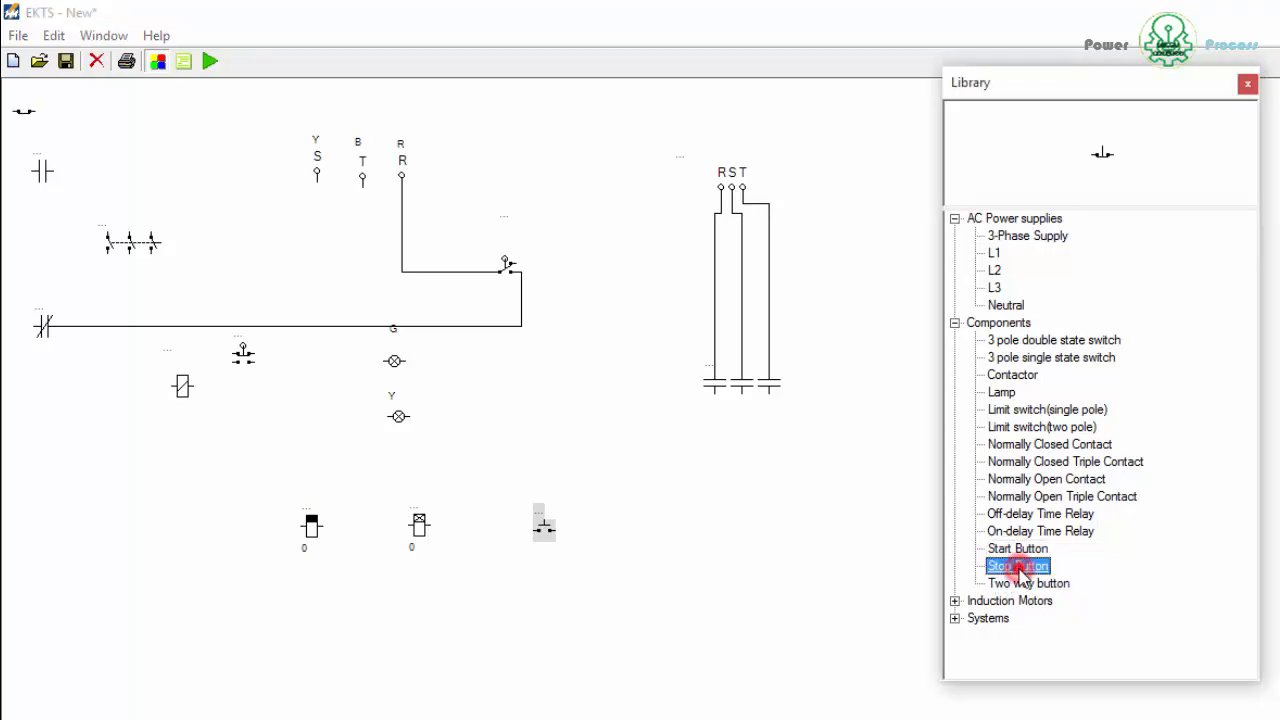
left_click_drag(22, 110, 638, 522)
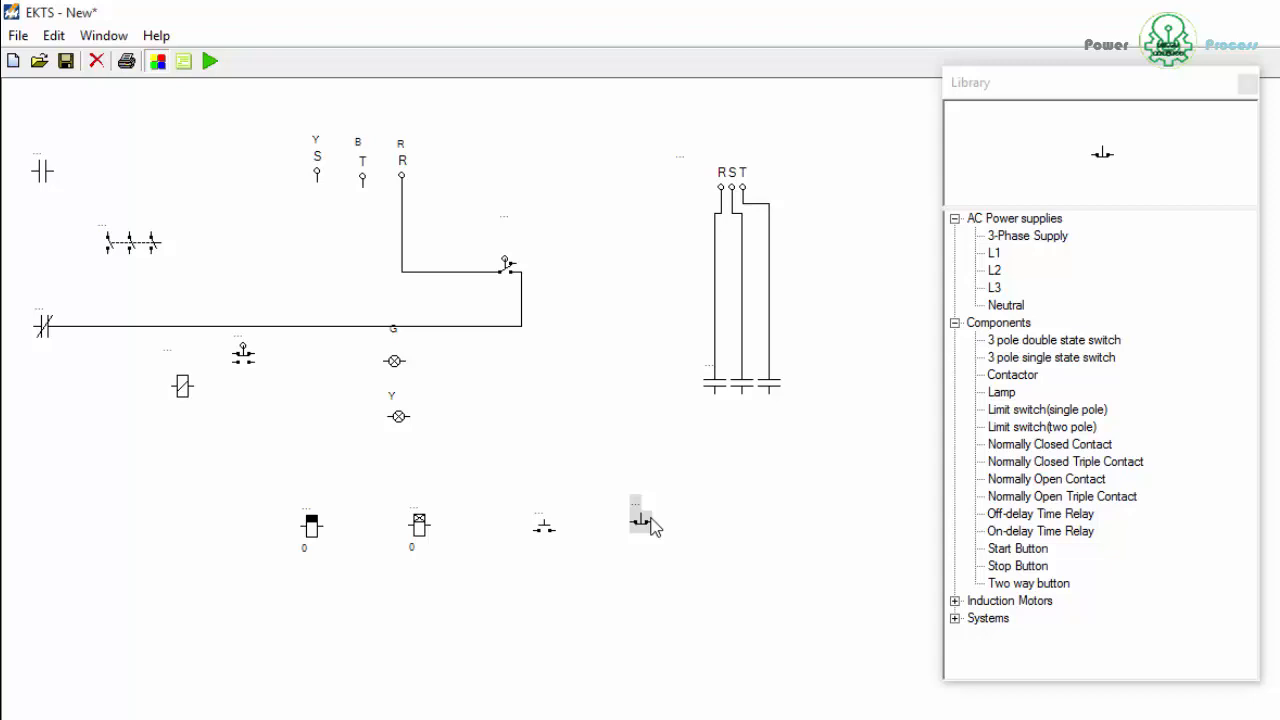
left_click_drag(640, 521, 616, 527)
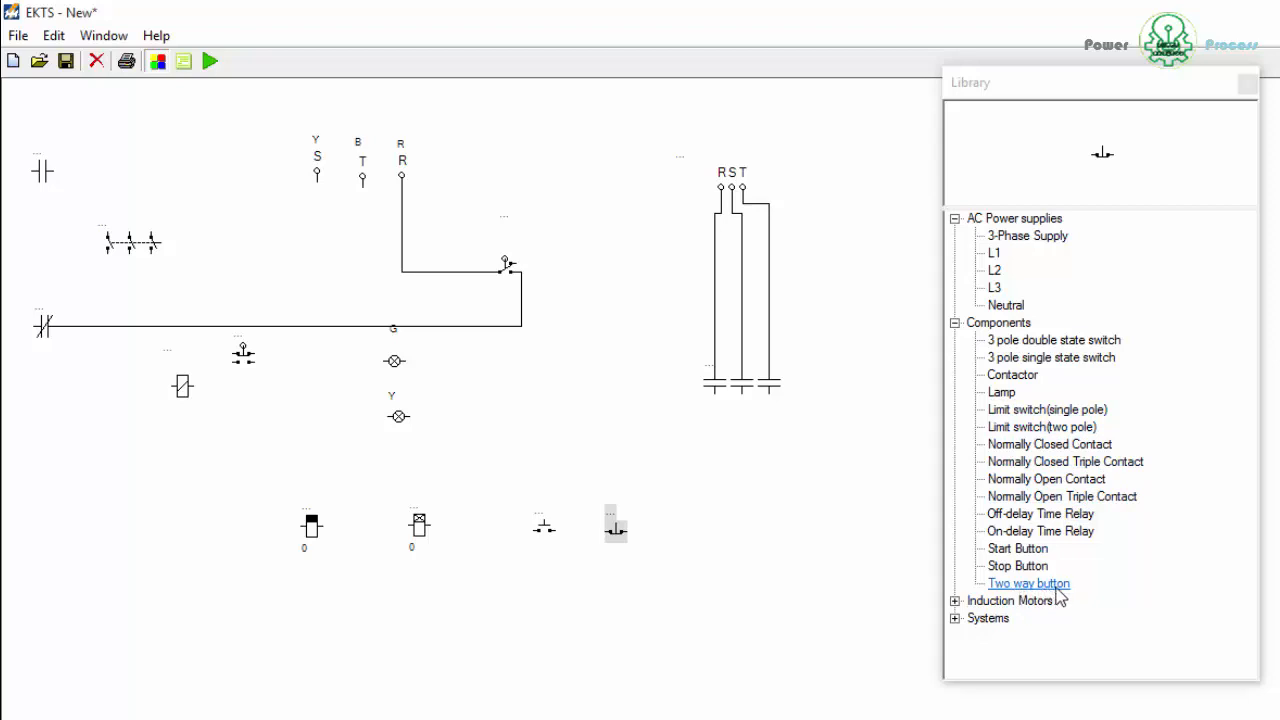
Place a two way button directly below the off-delay time relay.
left_click(1060, 590)
double_click(1007, 585)
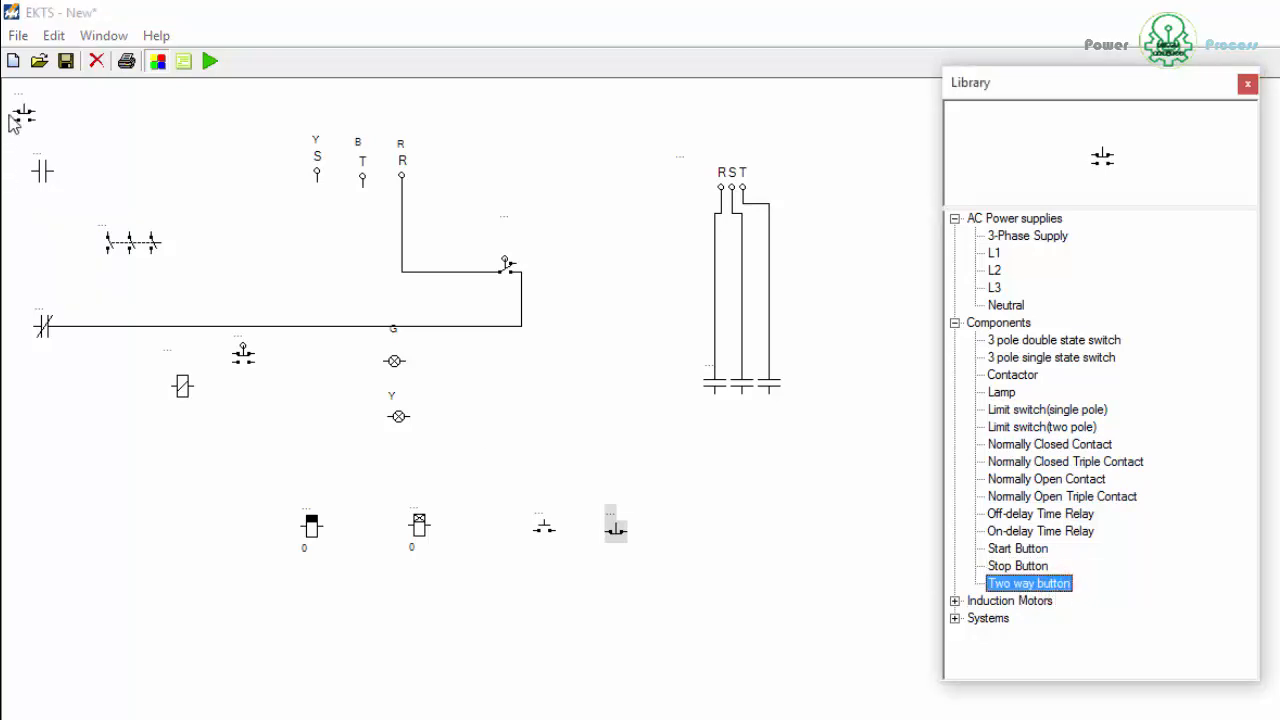
left_click_drag(20, 115, 311, 600)
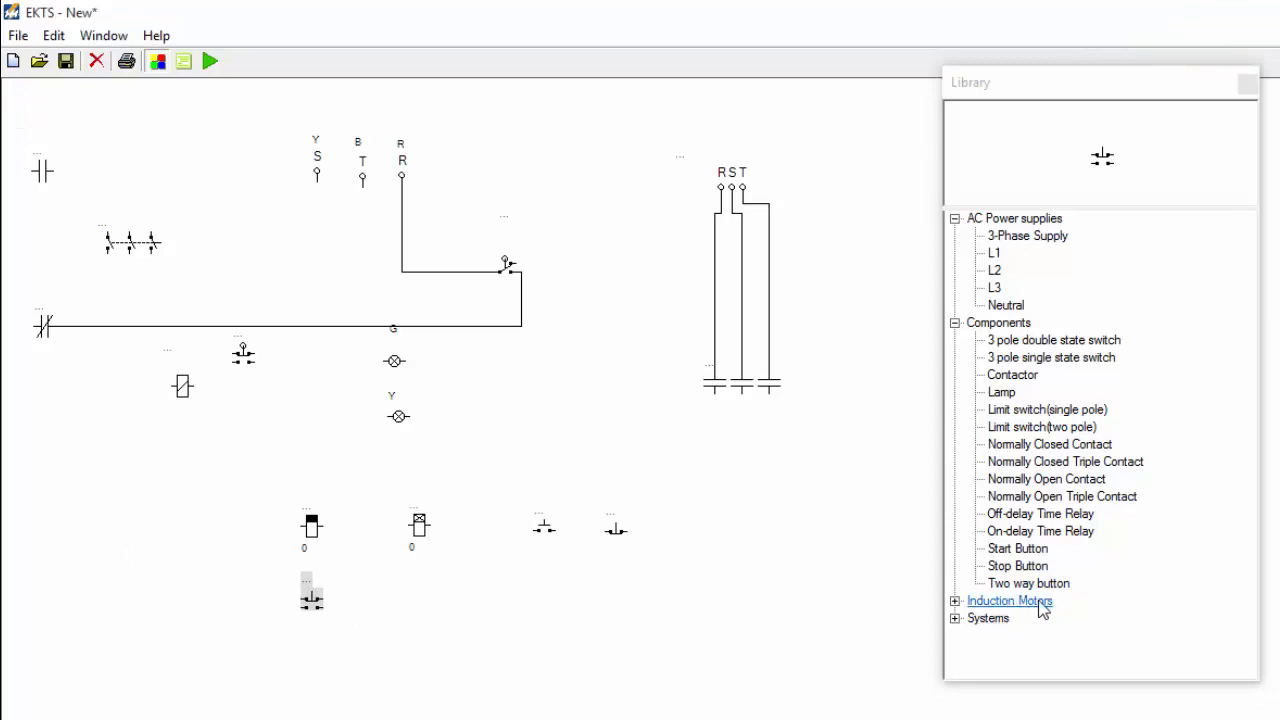
Preview the single phase induction motors in the library and place a Star-Delta Connectible 3 Phase Induction Motor below the start button.
left_click(955, 601)
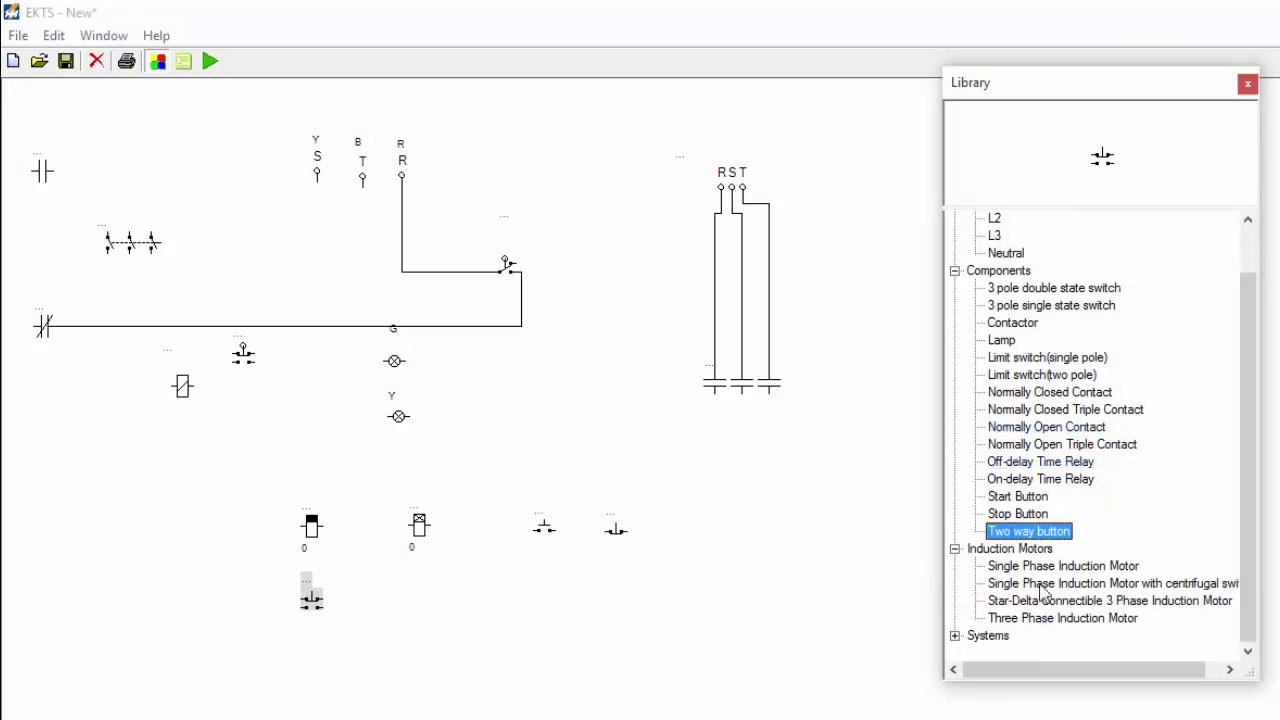
left_click(1073, 567)
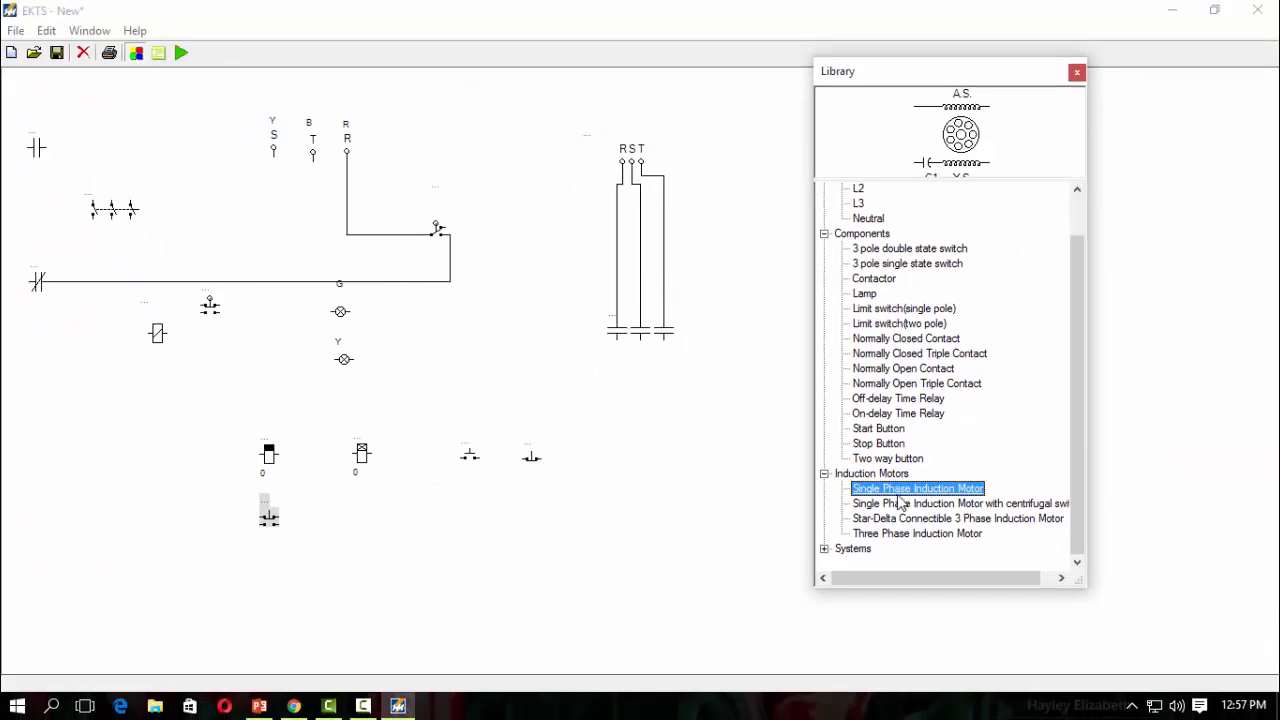
left_click(971, 505)
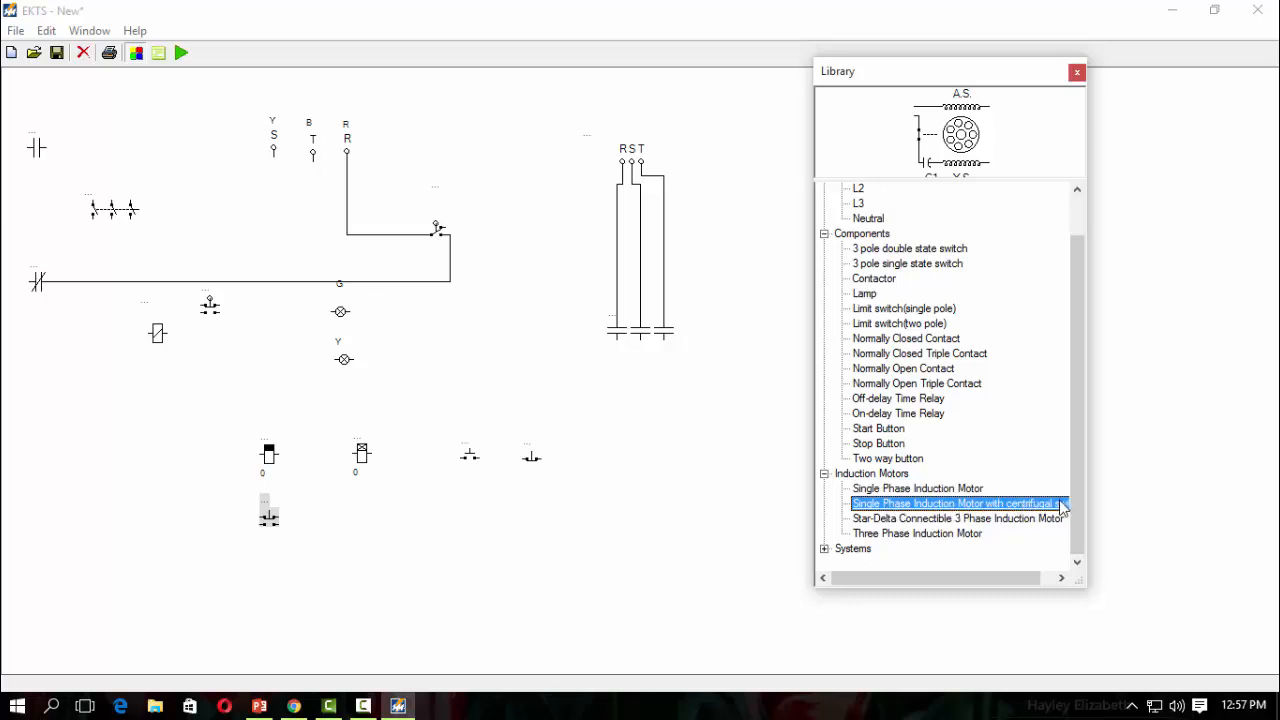
left_click(938, 519)
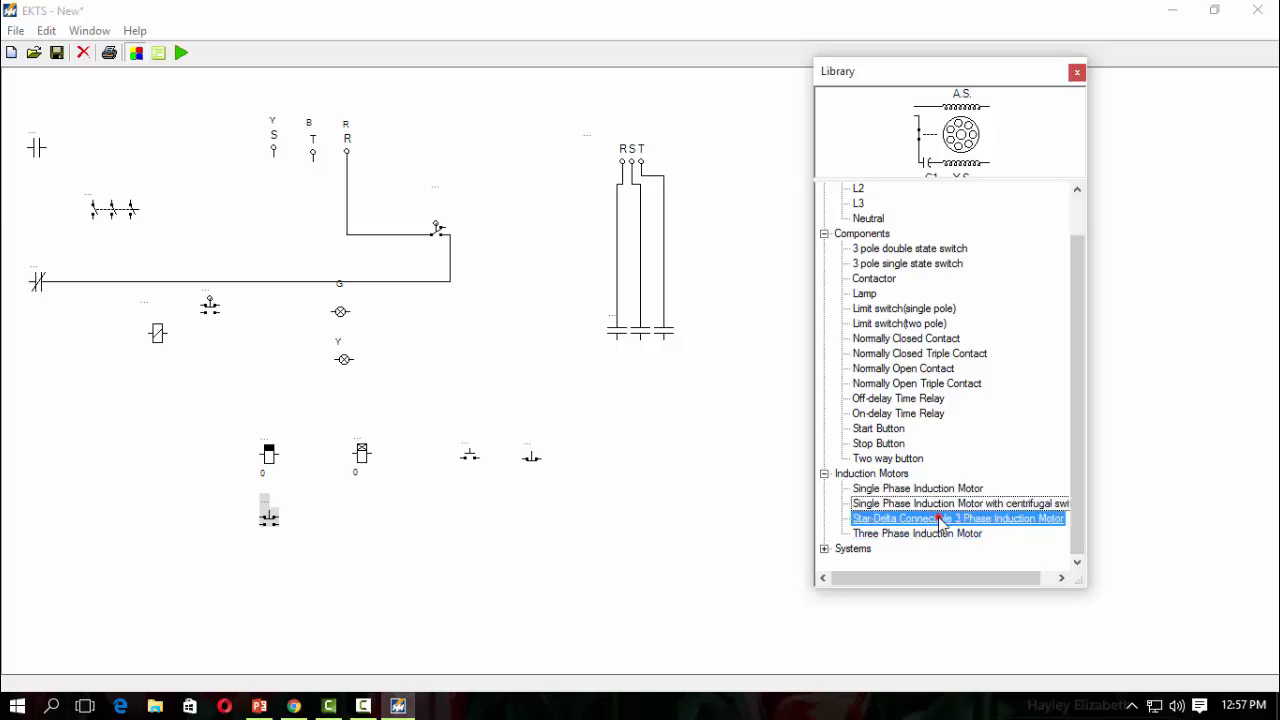
double_click(938, 518)
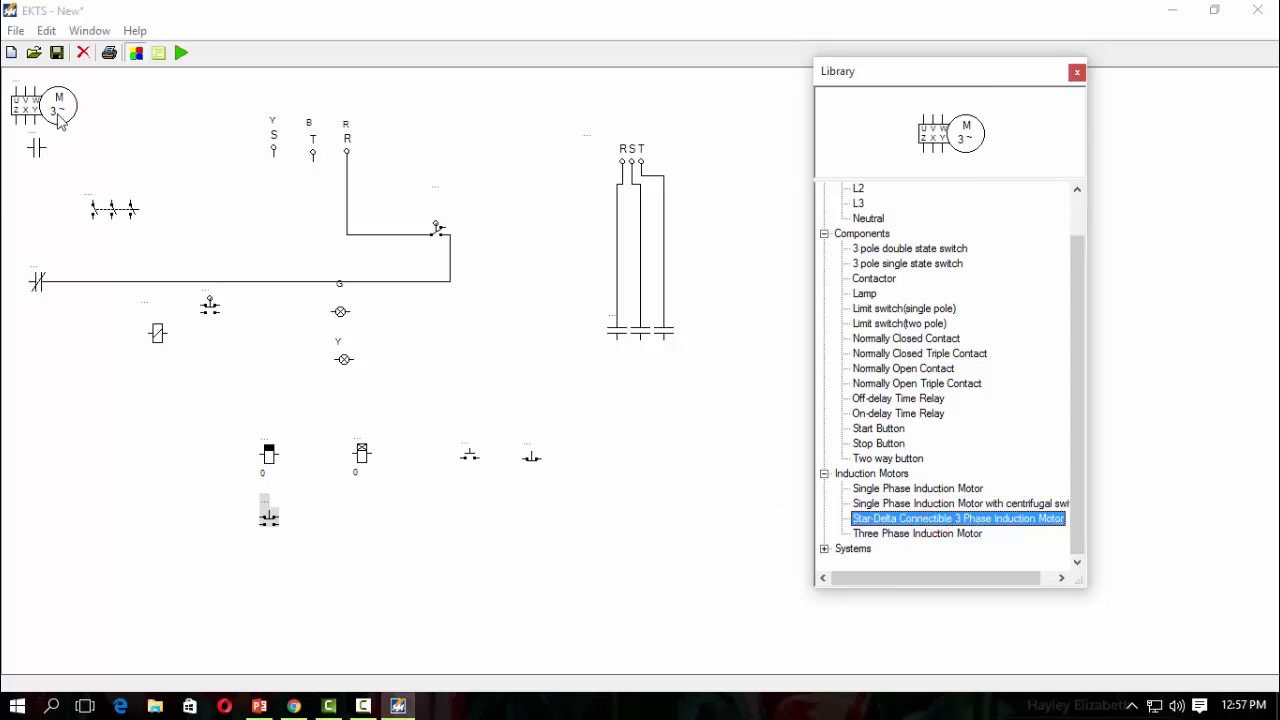
left_click_drag(57, 110, 456, 578)
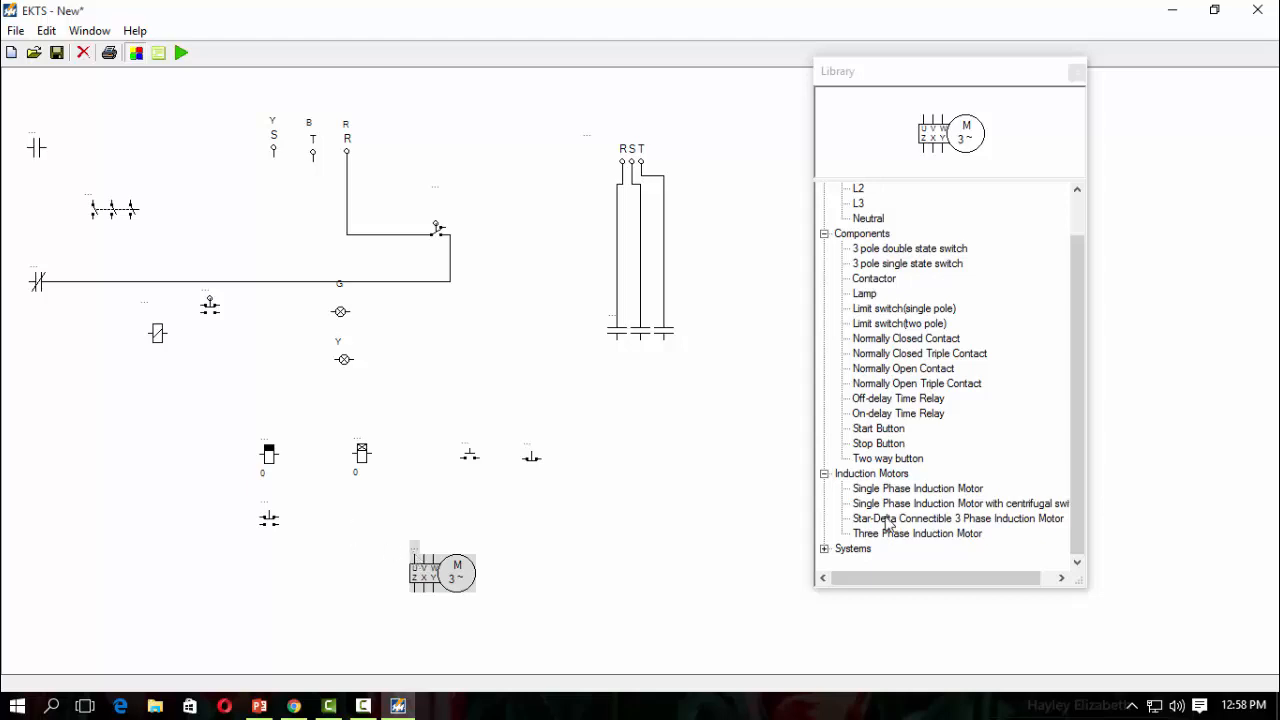
Expand the Systems category of the component library.
left_click(824, 548)
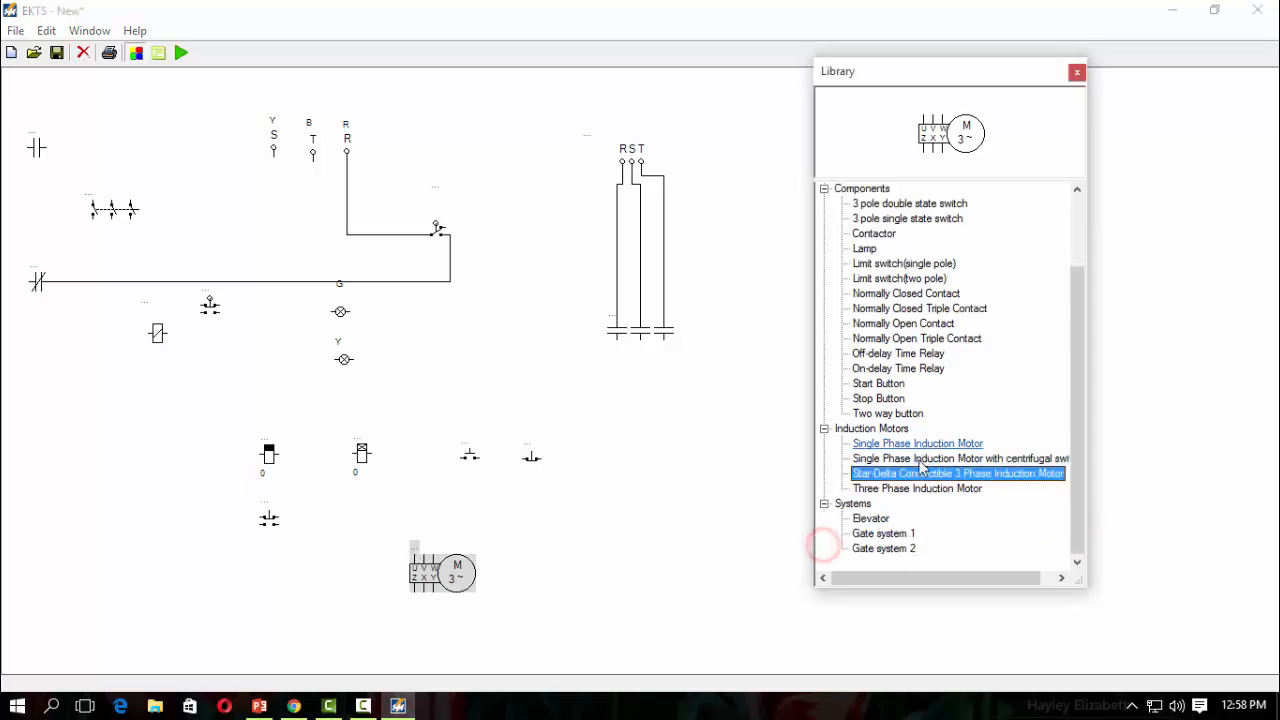